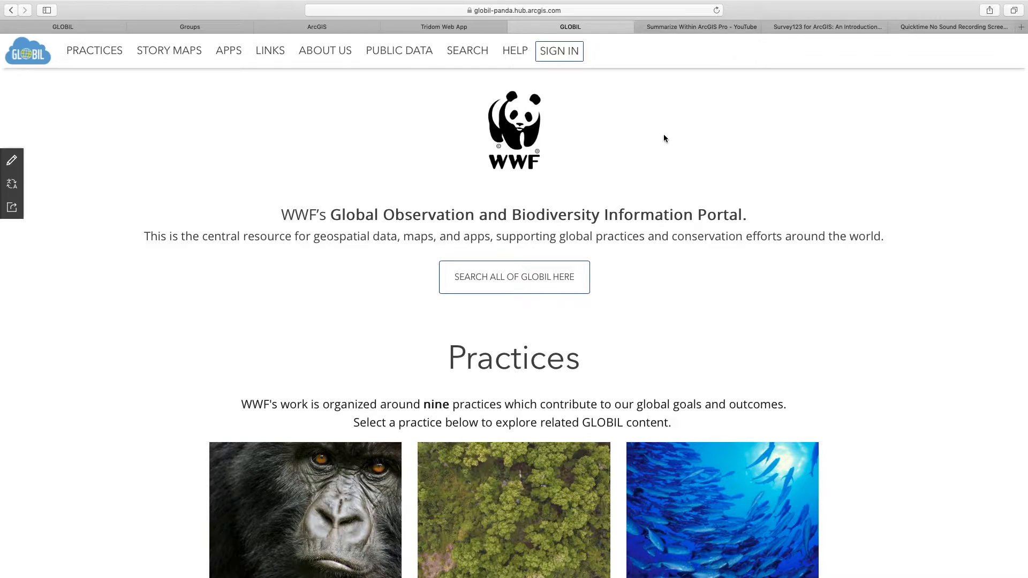
Step: Look through the GLOBIL home page, including its Practices and Conservation Apps sections
scroll(663, 136, down, 10)
scroll(664, 135, down, 20)
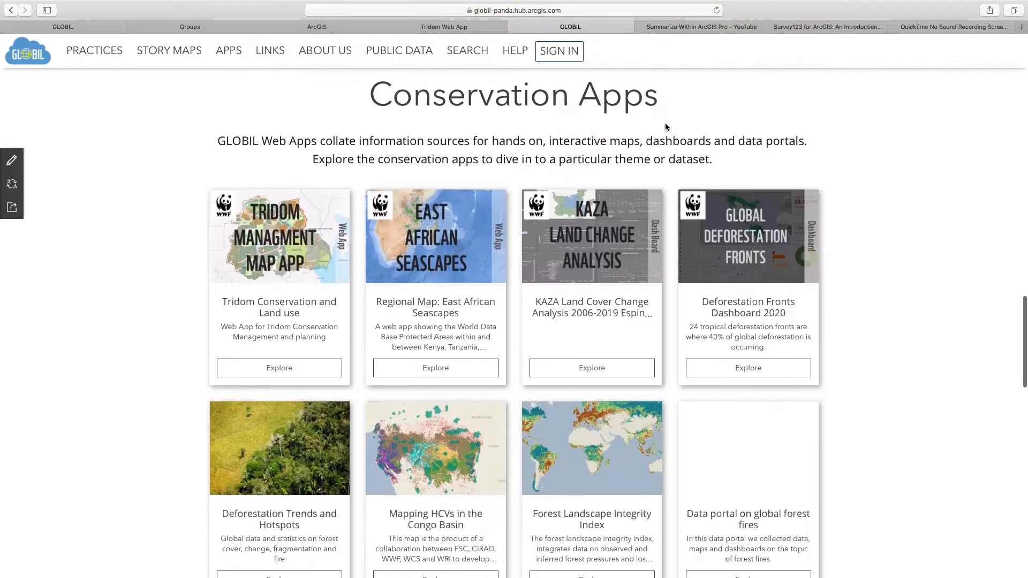
scroll(666, 122, down, 20)
scroll(667, 123, up, 20)
scroll(666, 125, up, 3)
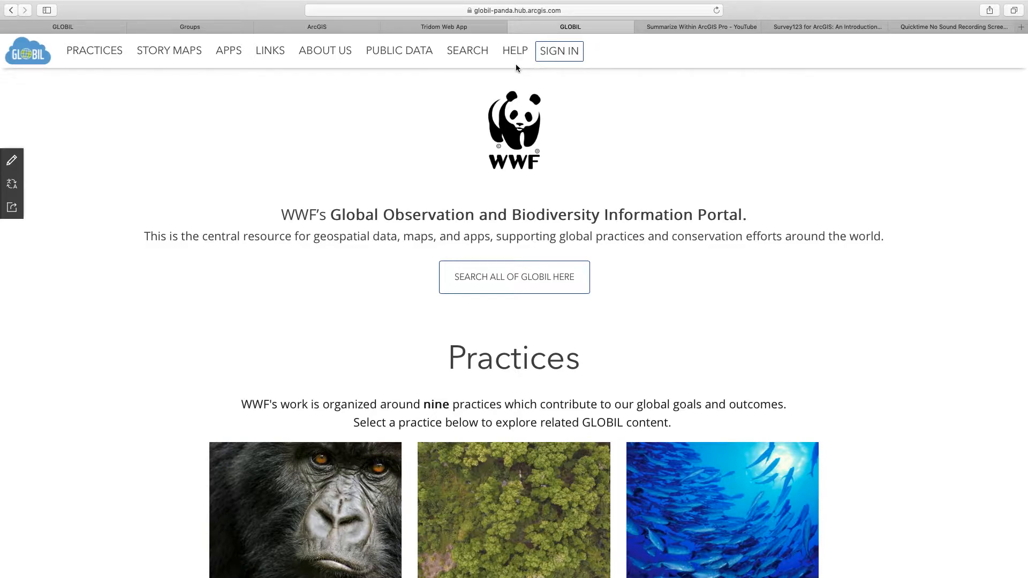
Step: Open the search across all GLOBIL content, and view the account's own groups
click(529, 277)
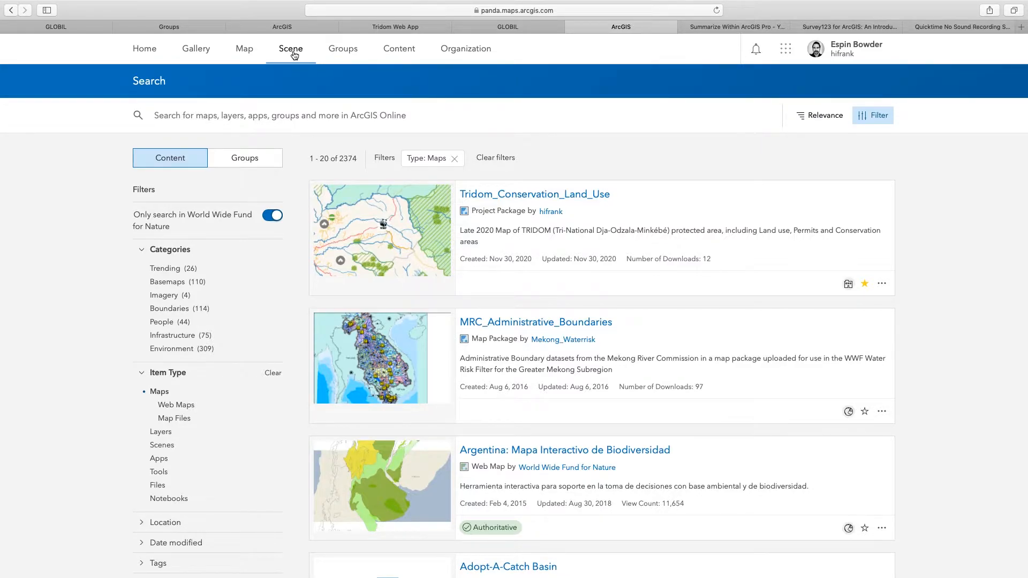
click(349, 54)
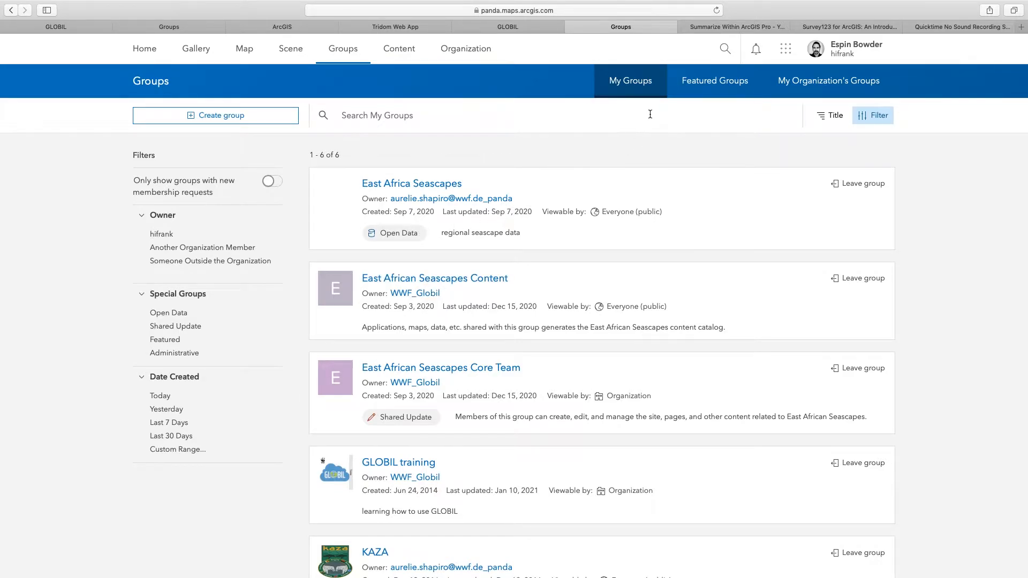
Step: View the account's own content and sort it by modified date, first oldest first and again newest first
click(410, 53)
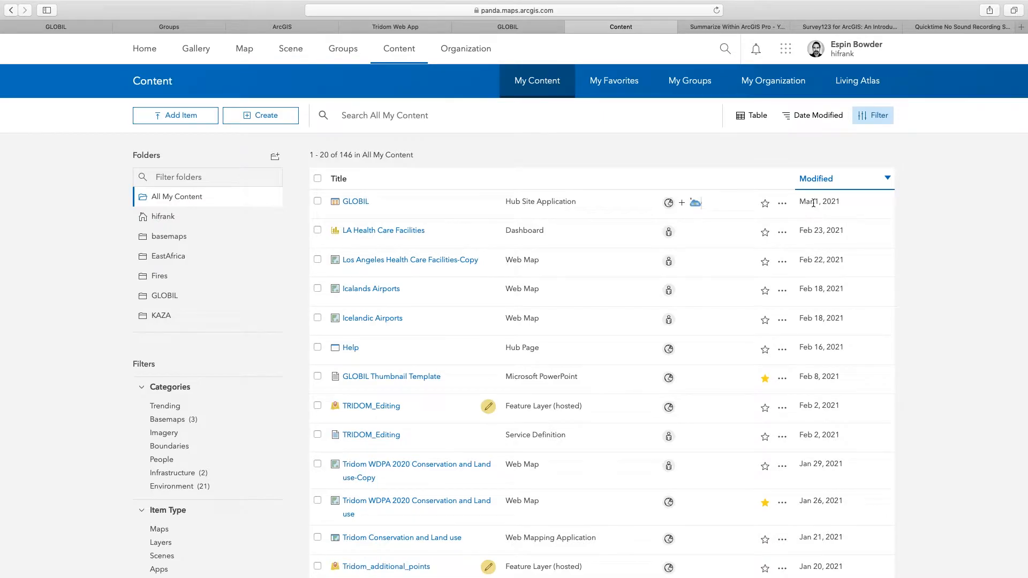
mouse_move(813, 204)
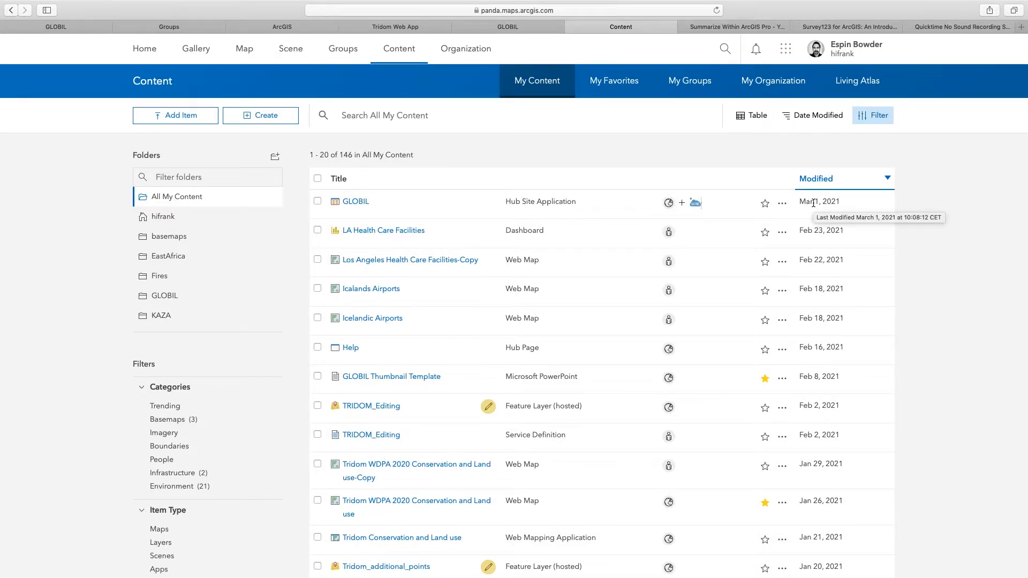
click(889, 180)
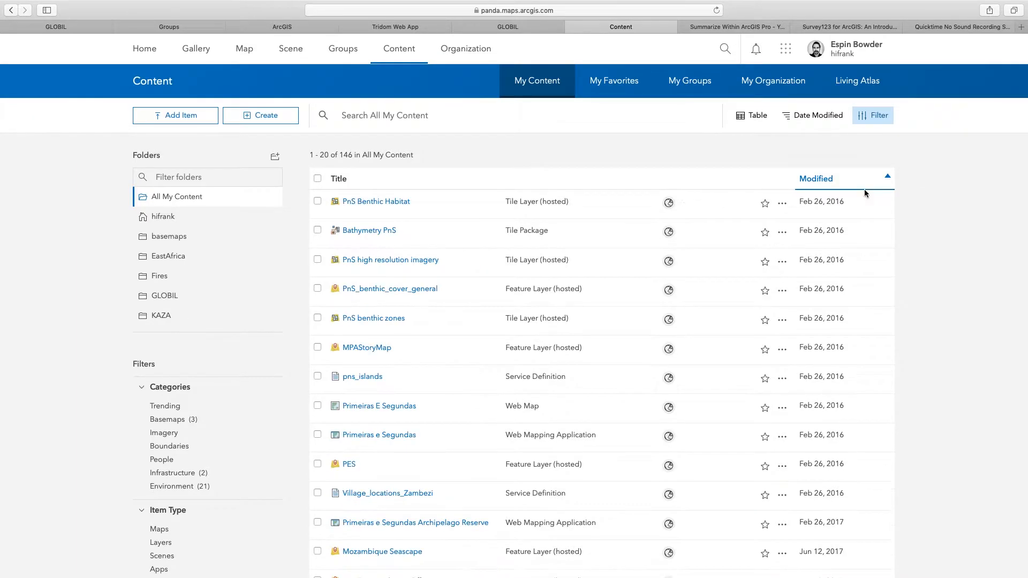
click(889, 180)
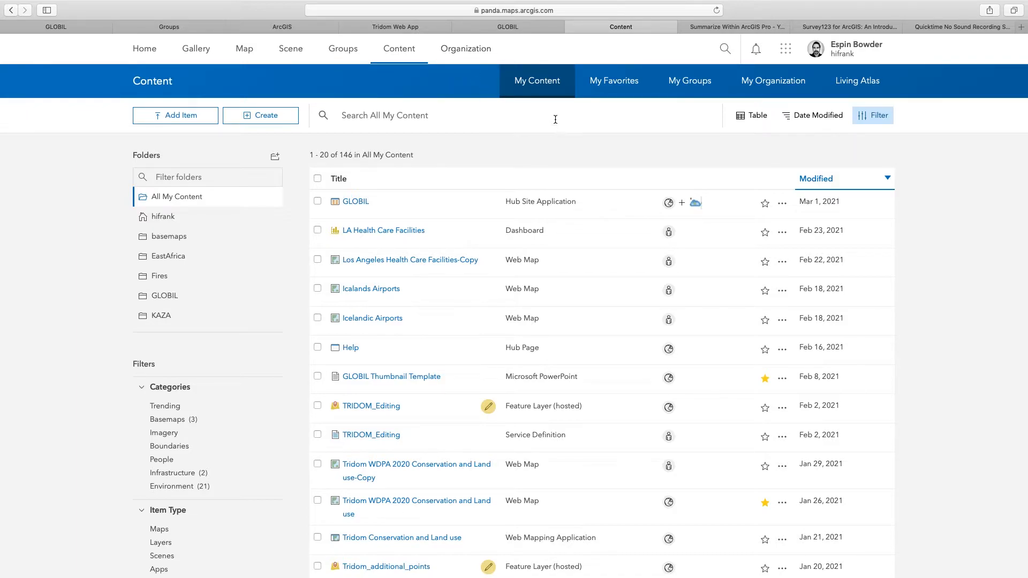
Step: Review the content listed under My Favorites, My Groups and My Organization
click(609, 86)
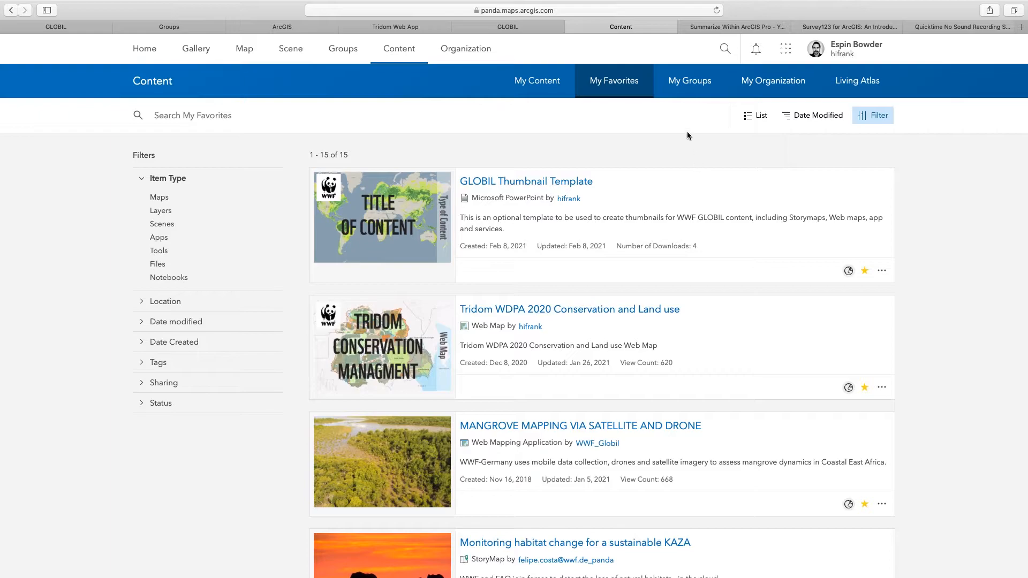
click(699, 92)
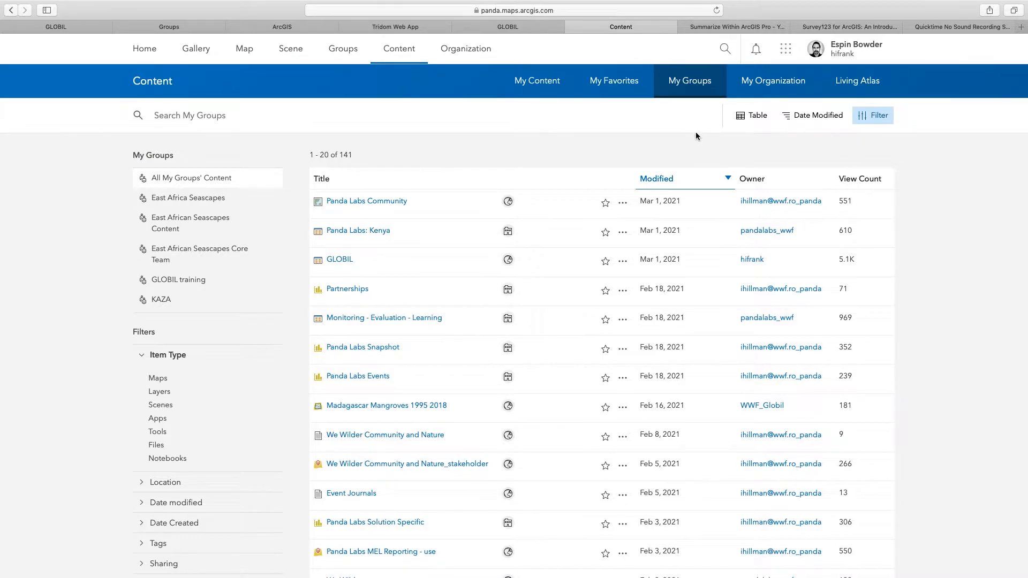
click(777, 86)
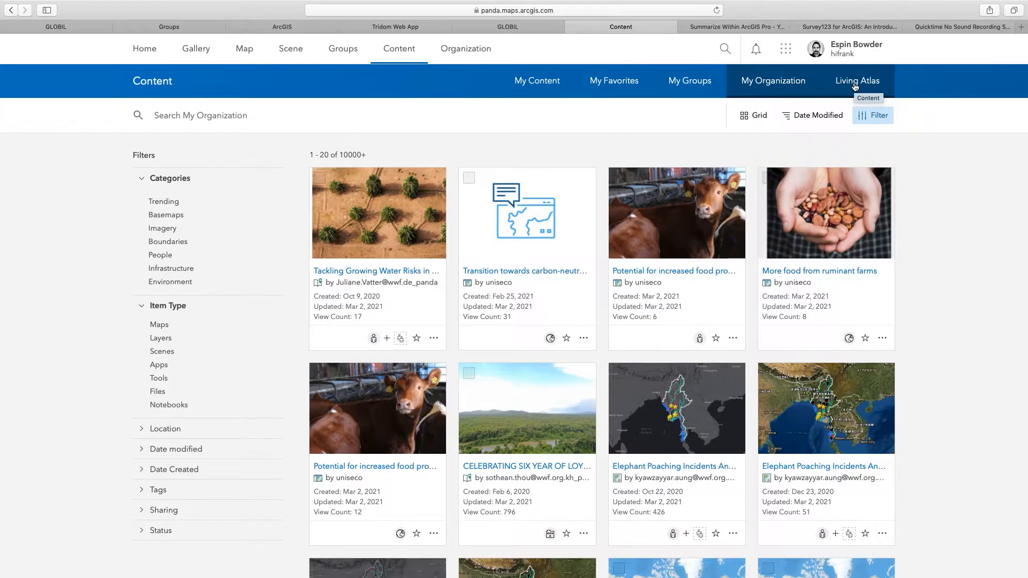
mouse_move(774, 211)
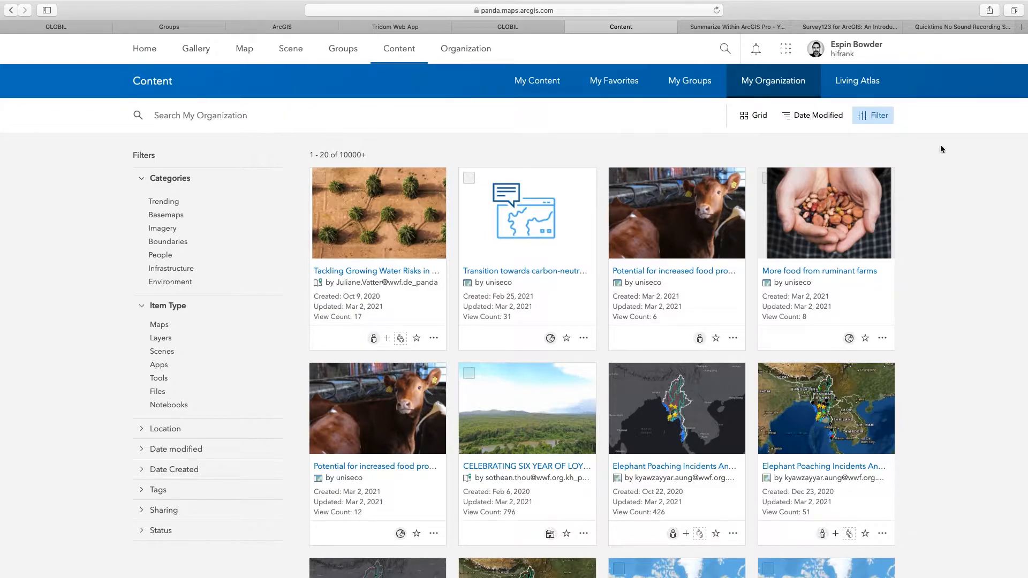
Step: View the account profile options and the launcher with the available ArcGIS apps, leaving both unchanged
click(848, 57)
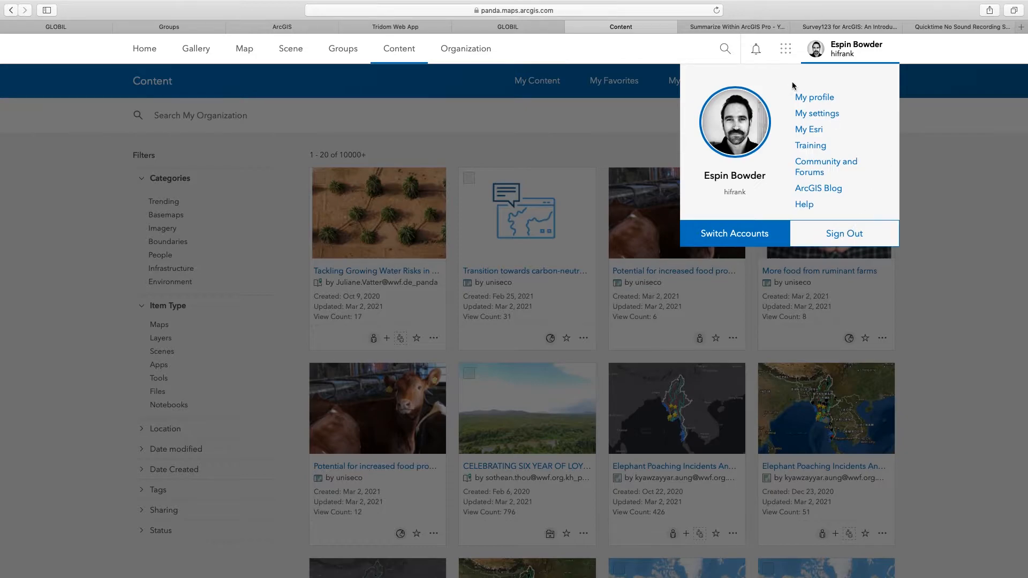
click(790, 54)
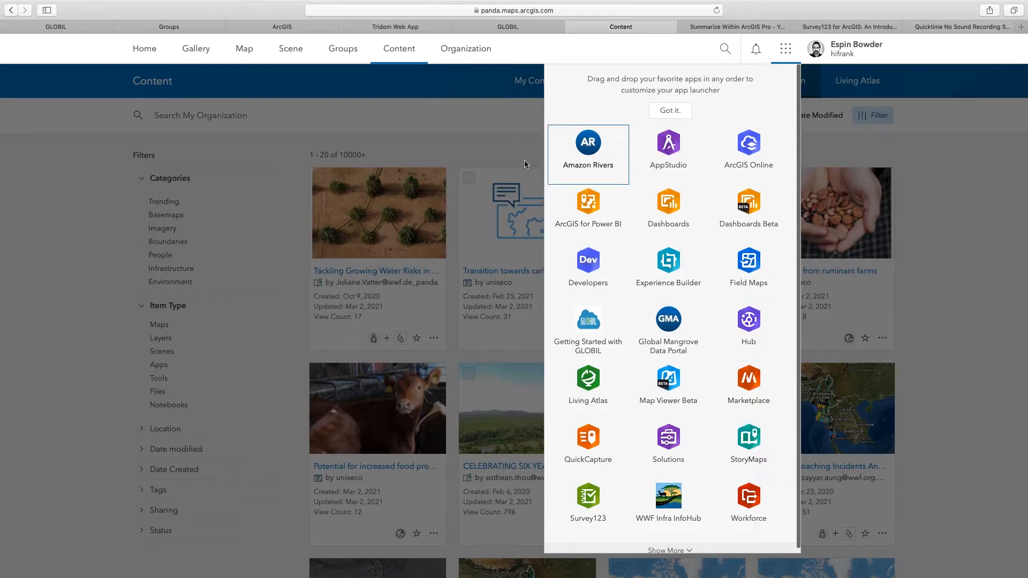
click(455, 109)
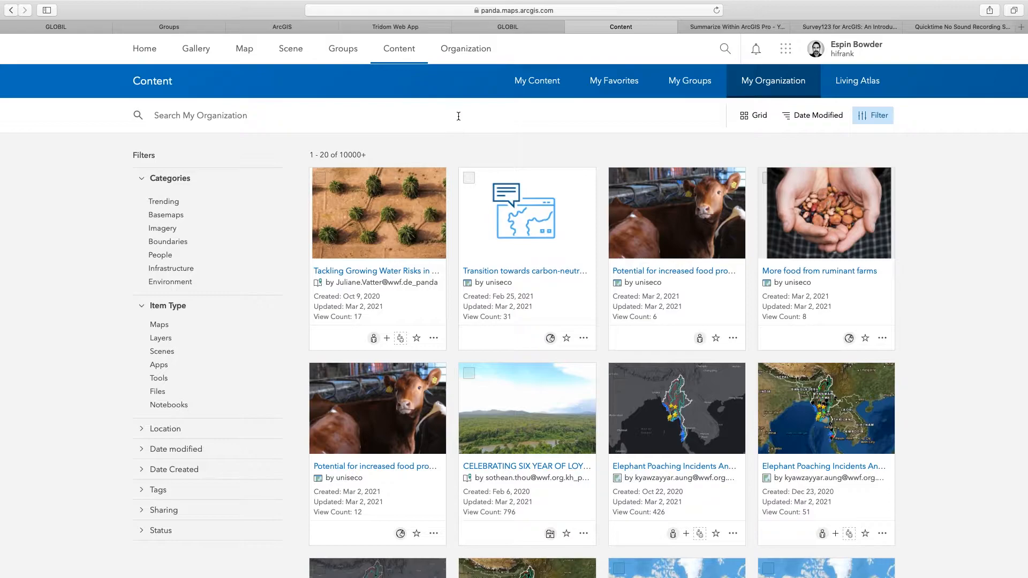
Step: Search all of GLOBIL for "WDPA te" and open the Terrestrial WDPA - World Database of Protected Areas item
click(528, 25)
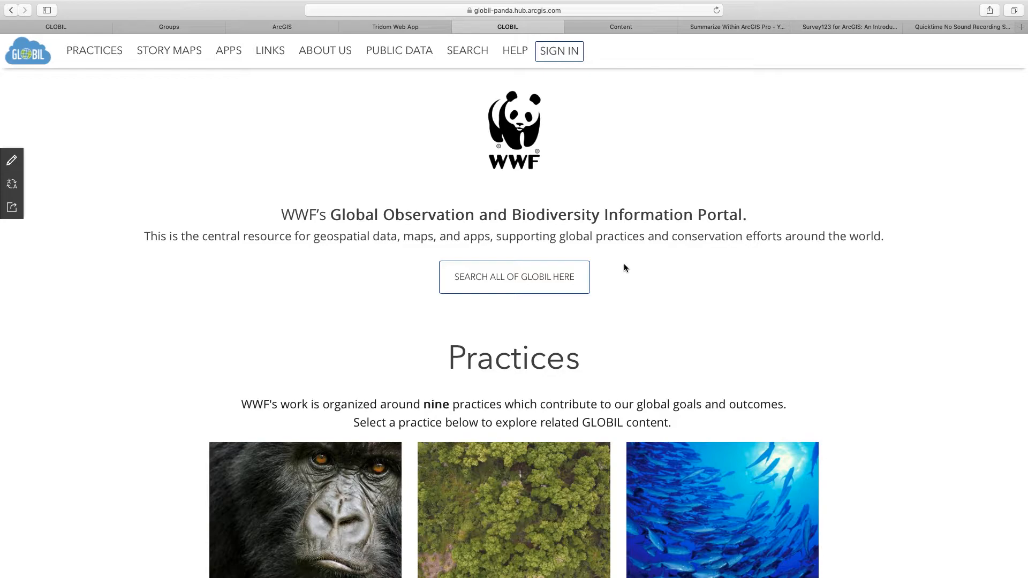
click(536, 283)
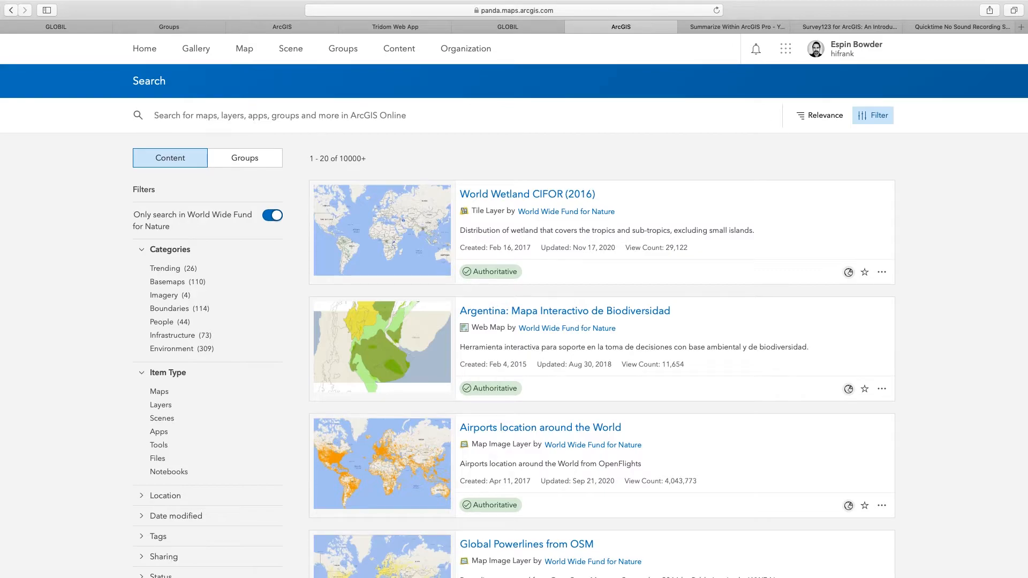
text(WDPA)
key(Return)
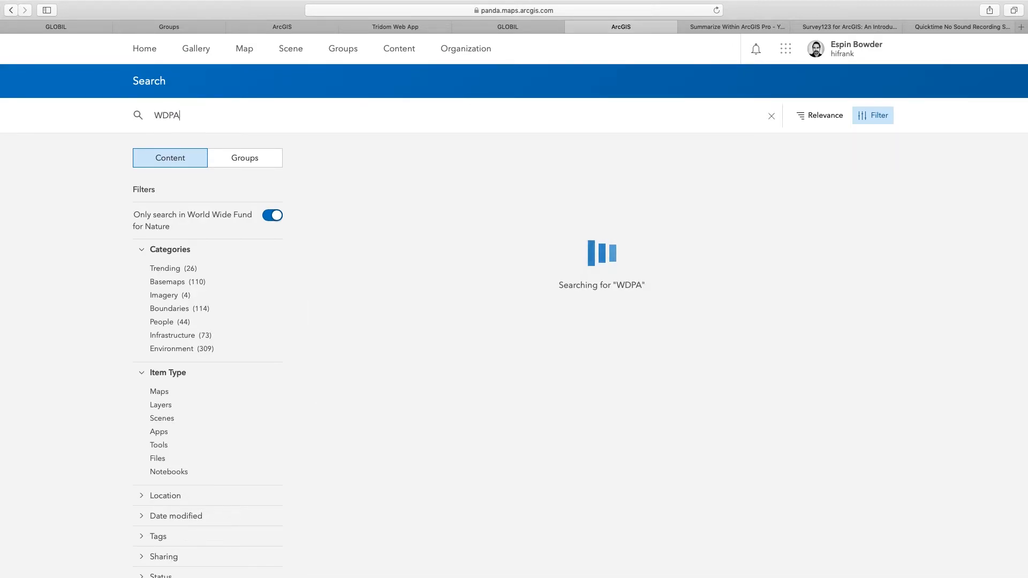
text(te)
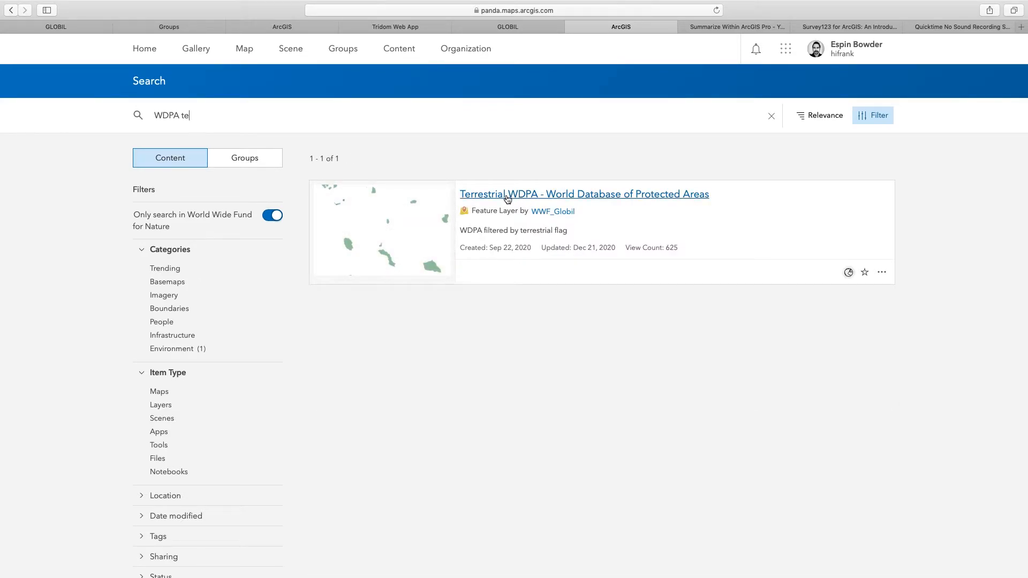
click(507, 196)
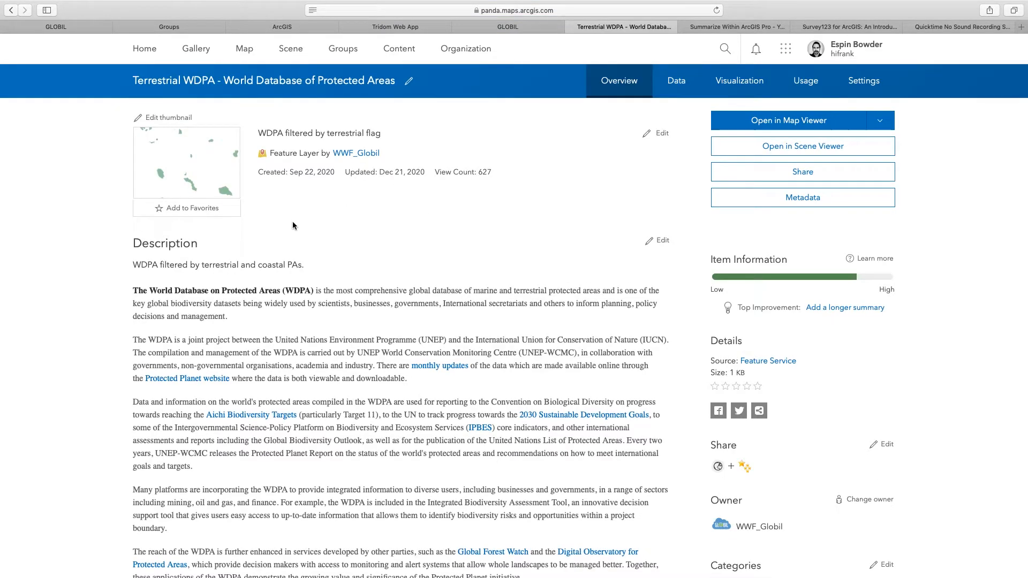
Step: Examine the Terrestrial WDPA item's description, layers, tables, sharing, owner, tags and credits
scroll(323, 356, down, 1)
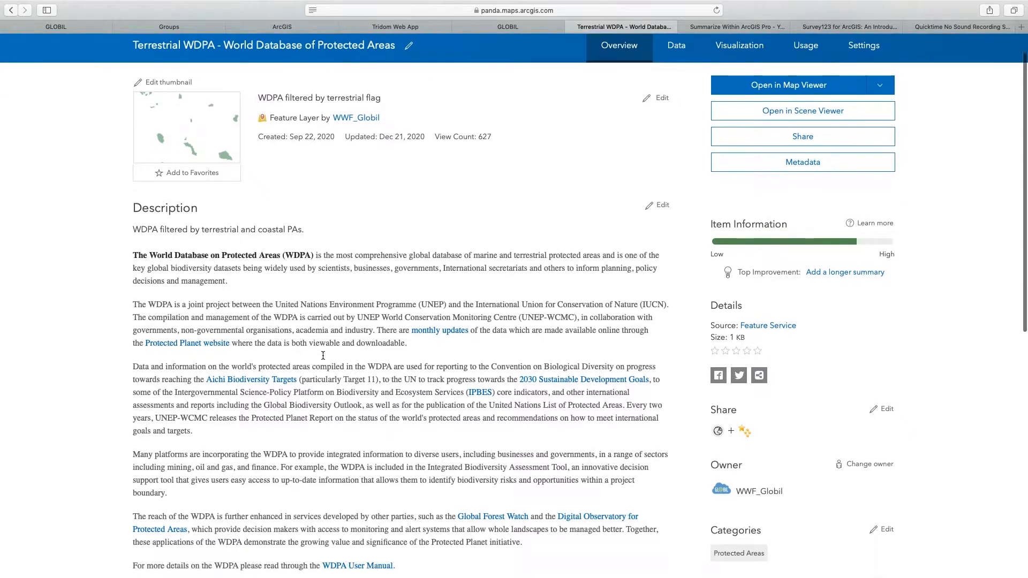
scroll(323, 356, down, 3)
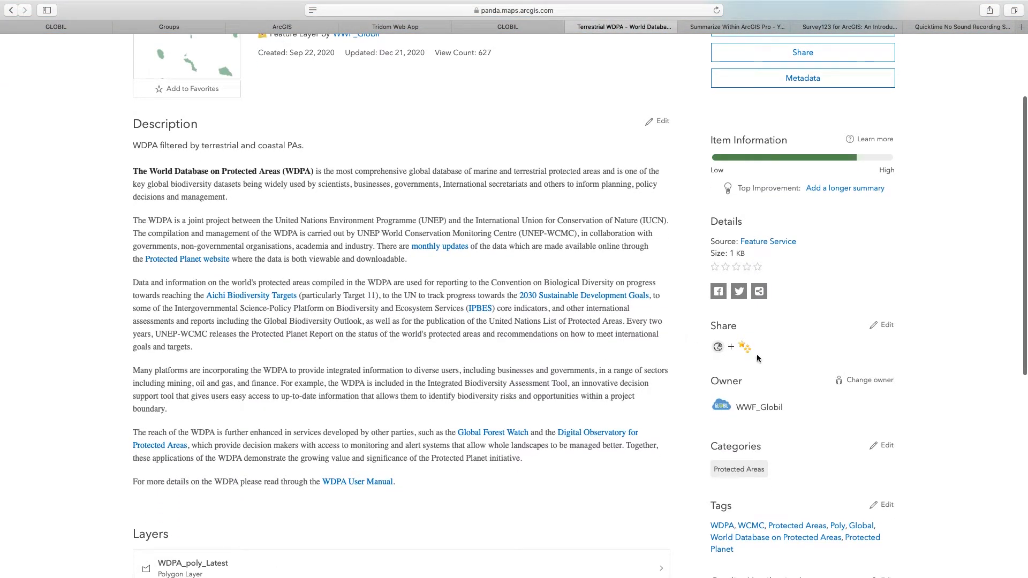
scroll(719, 357, down, 6)
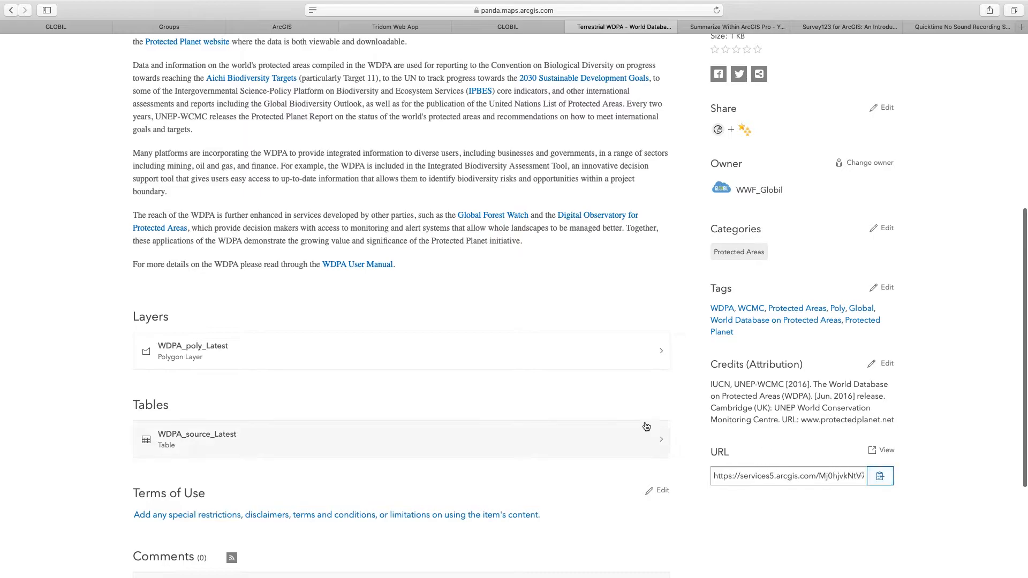
scroll(643, 424, down, 4)
scroll(644, 425, up, 3)
scroll(643, 424, up, 7)
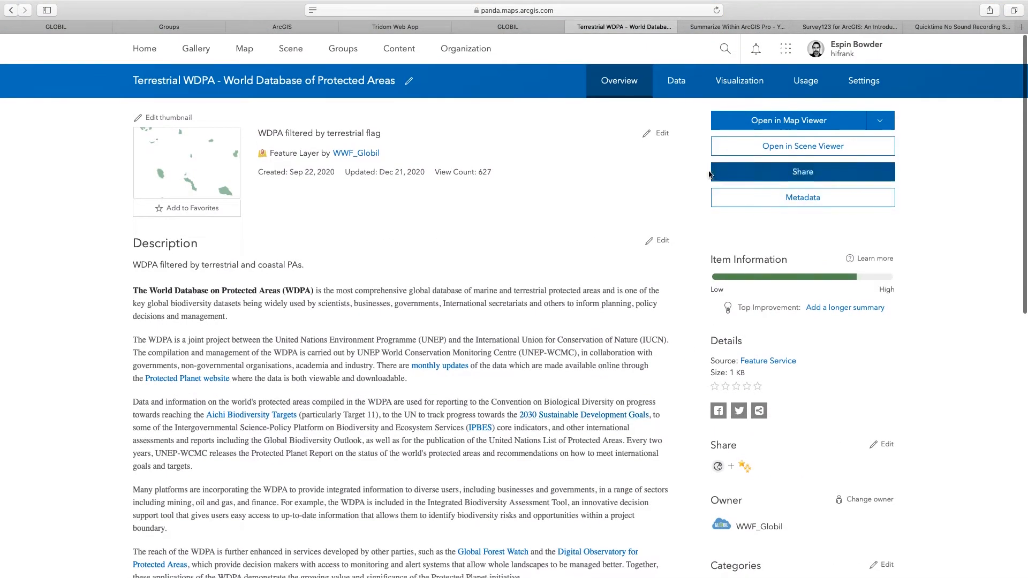
Step: Open the Terrestrial WDPA layer in Map Viewer and bring Iceland's protected areas into view
click(797, 121)
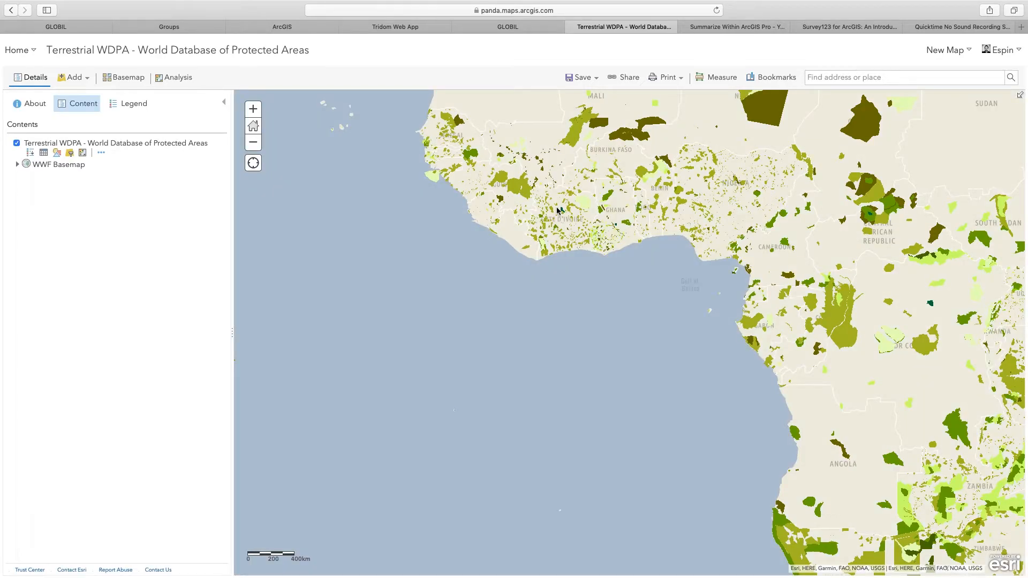
scroll(556, 209, down, 5)
drag(534, 178, 544, 335)
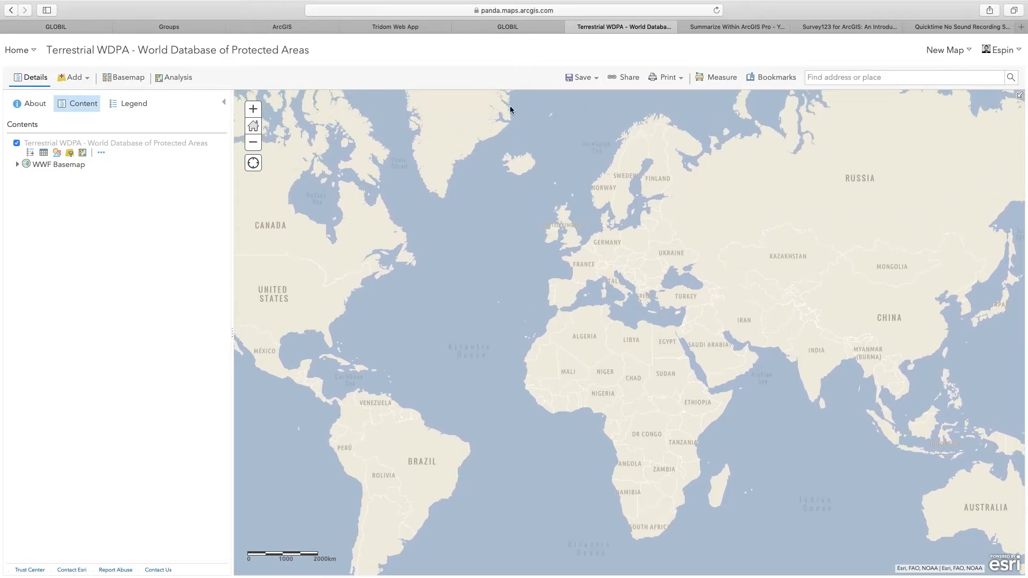
scroll(514, 159, down, 3)
scroll(513, 159, up, 5)
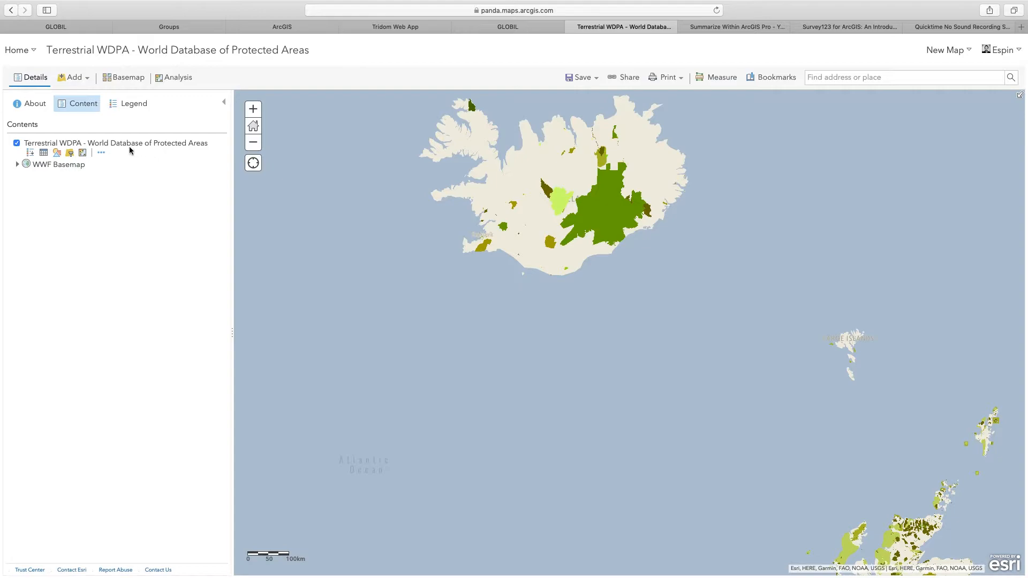
Step: Add an expression to the Terrestrial WDPA layer's filter requiring ISO3 Code to be Iceland's country code, and apply it
click(70, 154)
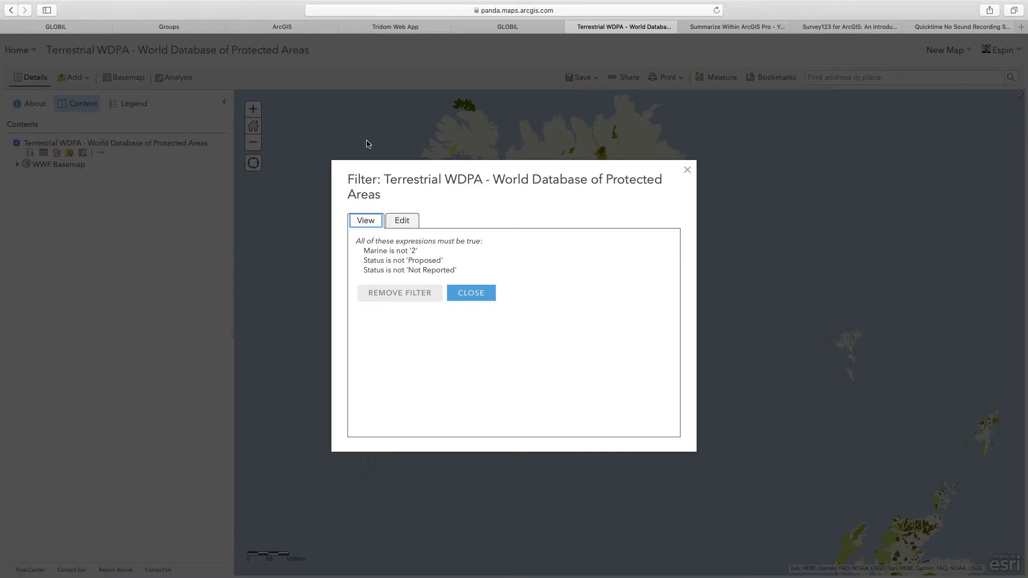
click(404, 222)
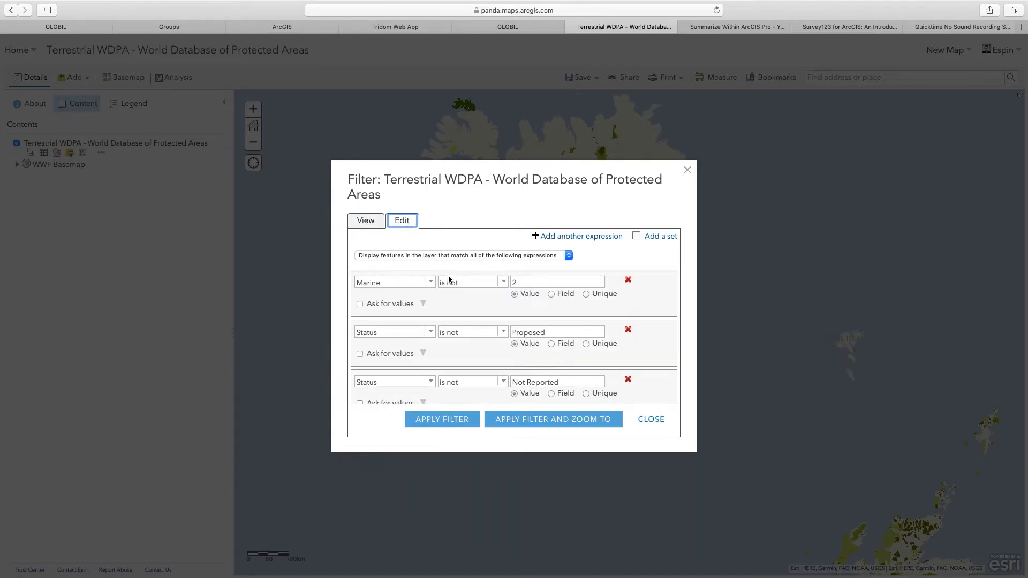
scroll(448, 281, down, 2)
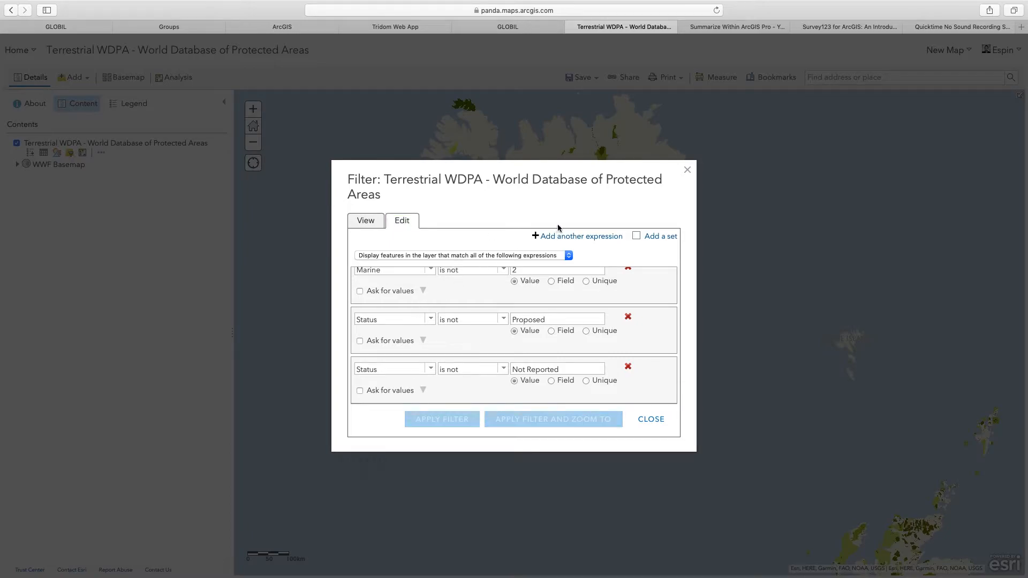
scroll(514, 300, down, 3)
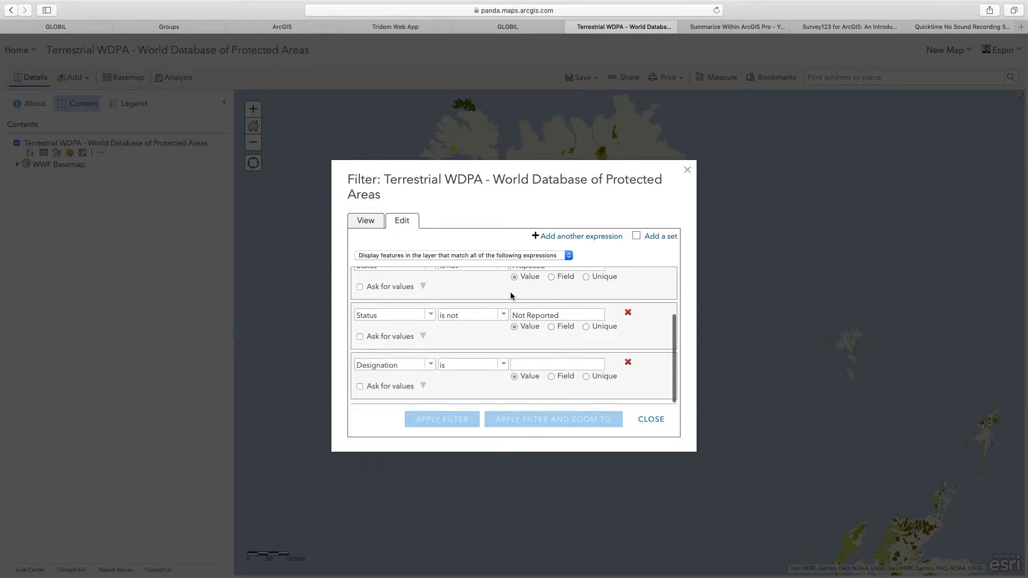
click(430, 369)
scroll(420, 409, down, 3)
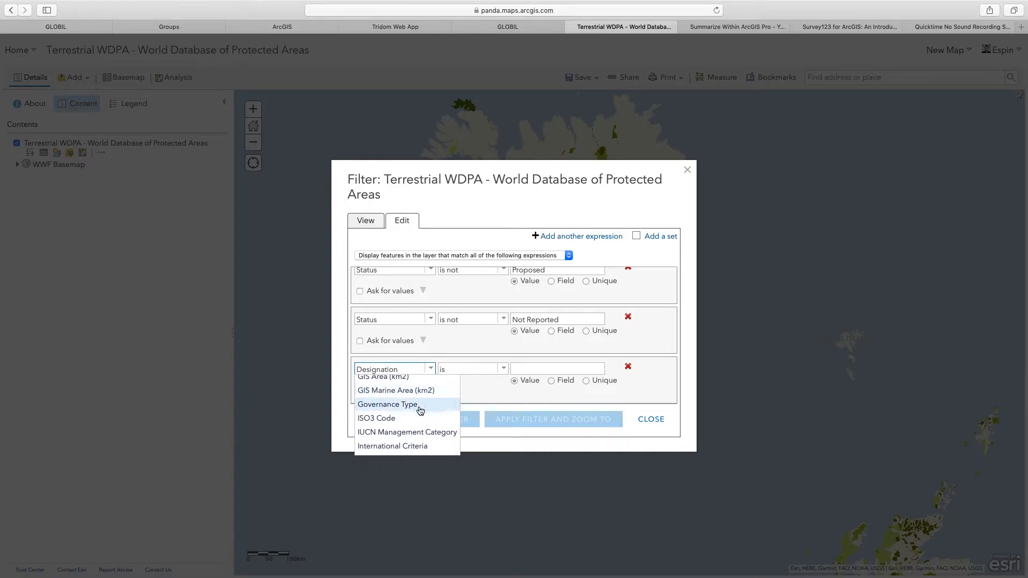
click(420, 417)
click(529, 365)
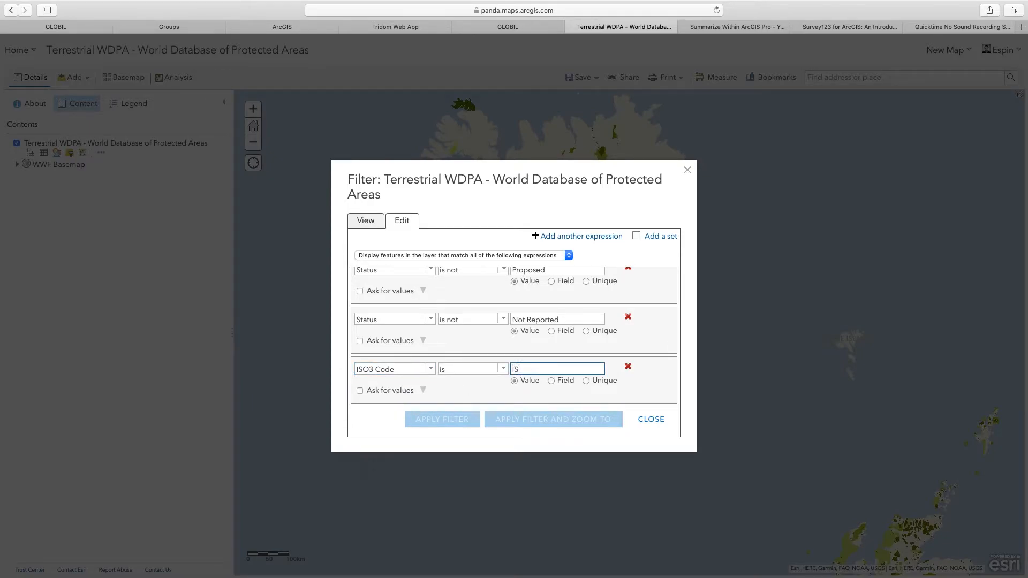
click(441, 420)
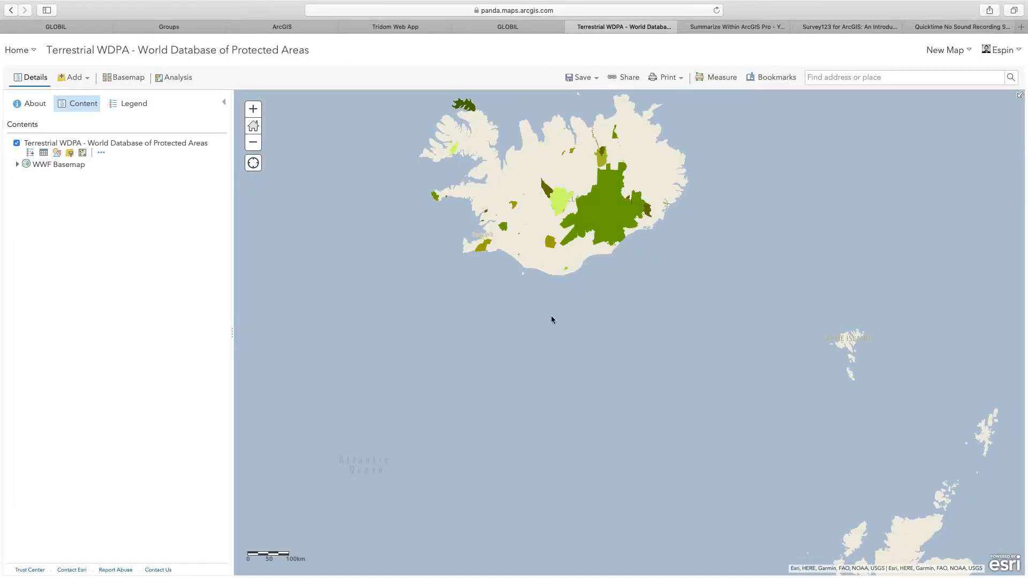
drag(539, 248, 585, 380)
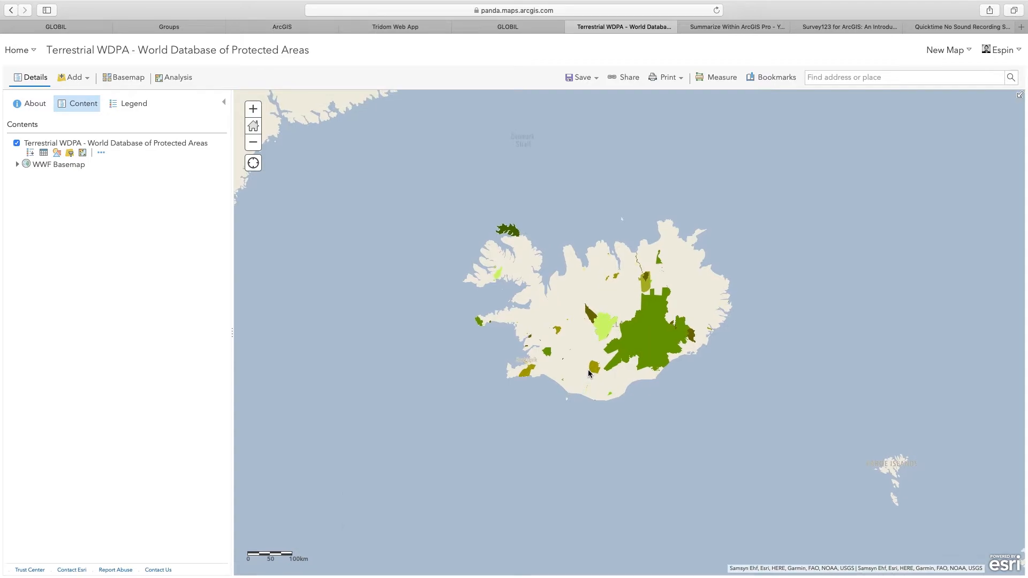
Step: Bookmark the current map view as "Iceland"
click(772, 77)
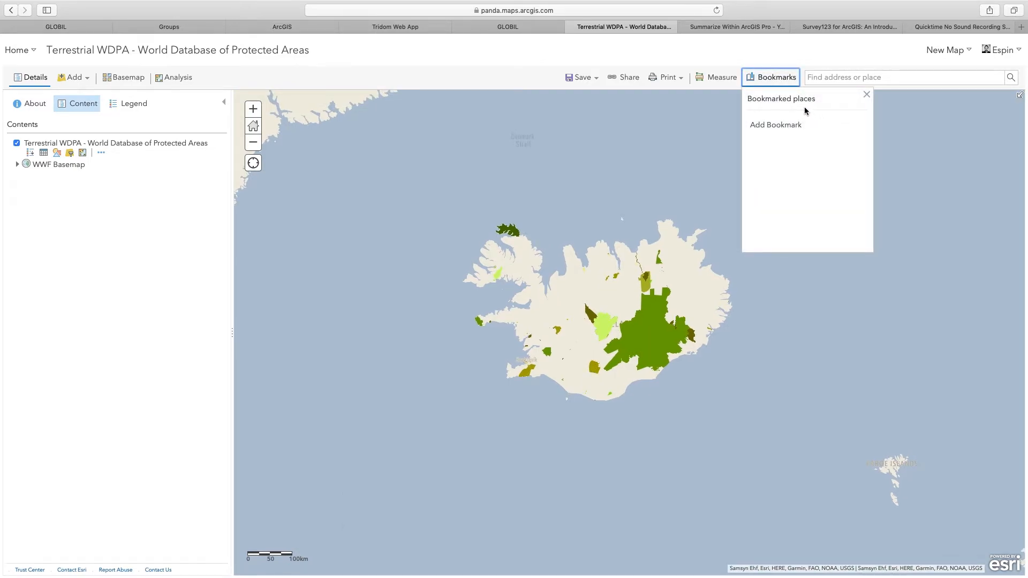
click(779, 126)
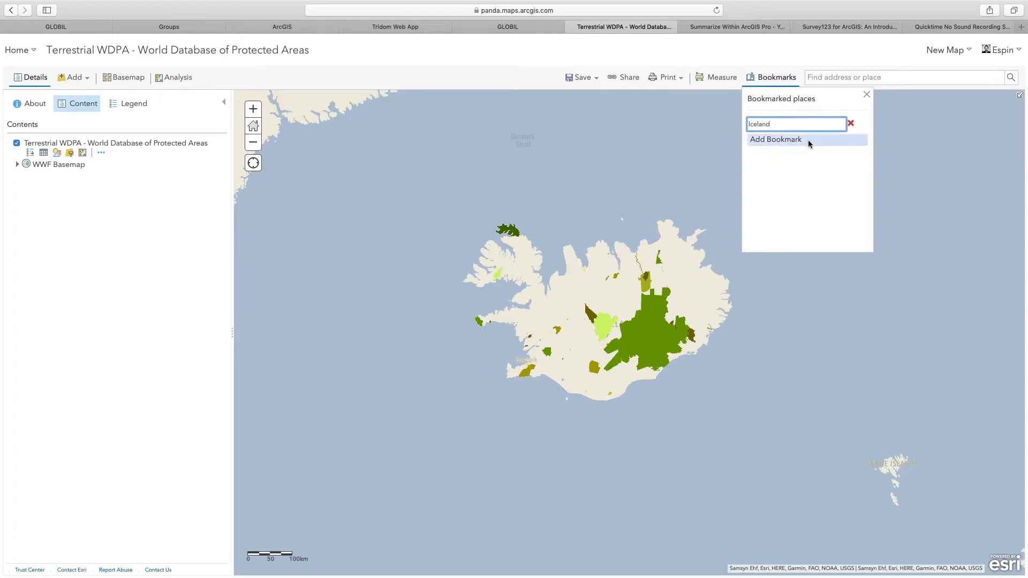
key(Return)
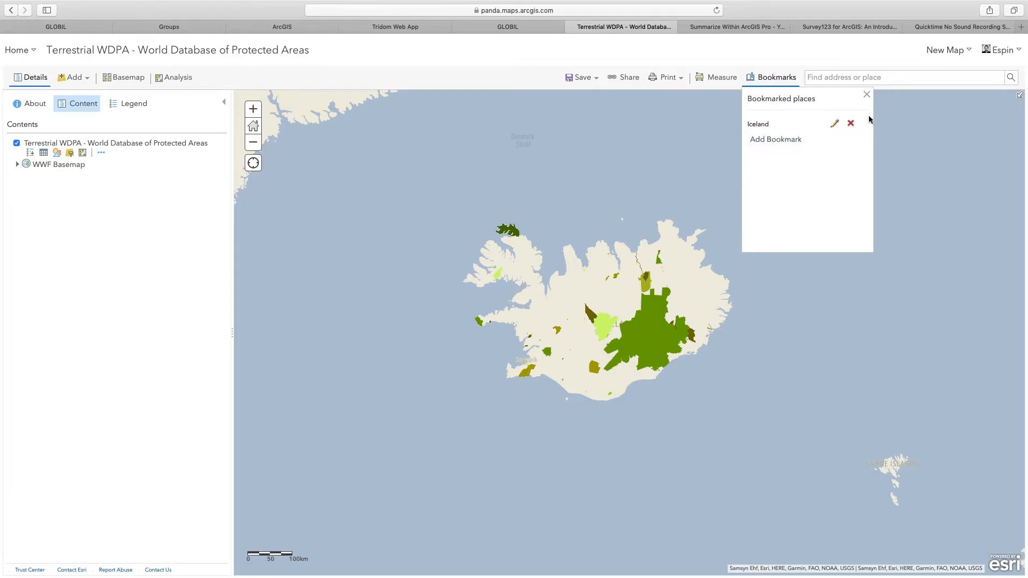
click(867, 96)
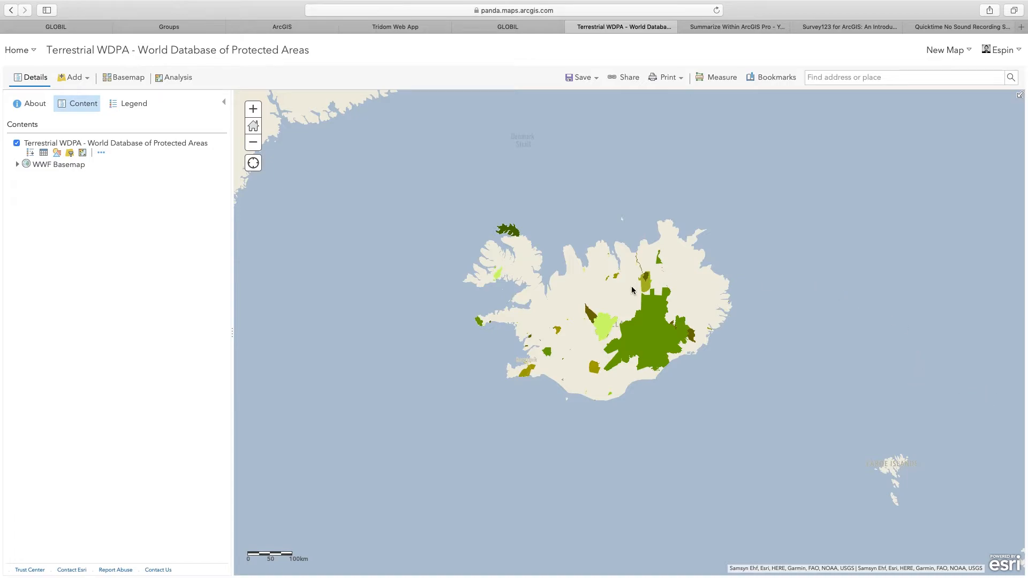
Step: Switch the basemap to Bathymetry and show the legend of the Terrestrial WDPA layer in the contents
click(124, 79)
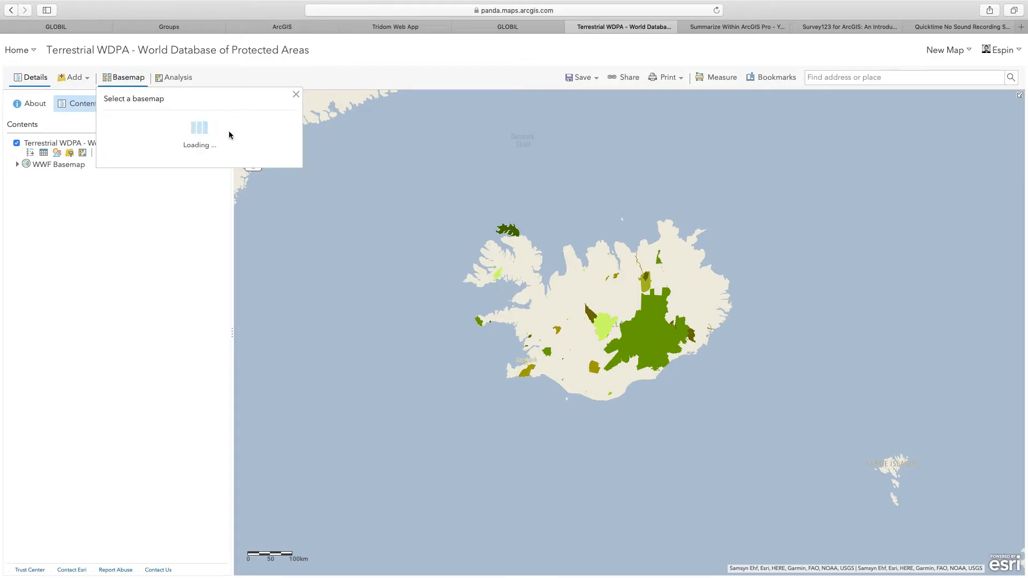
click(206, 144)
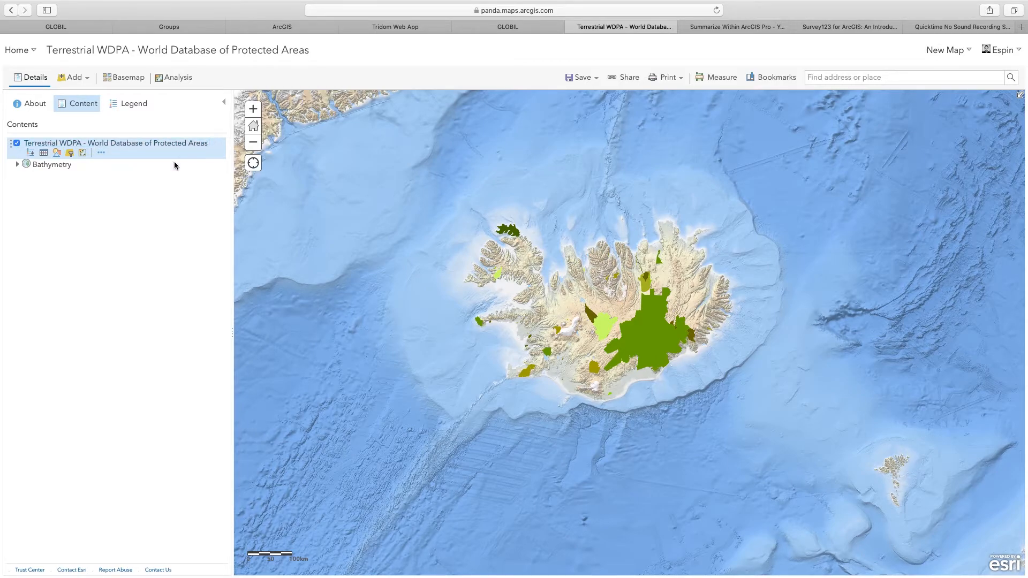
click(30, 154)
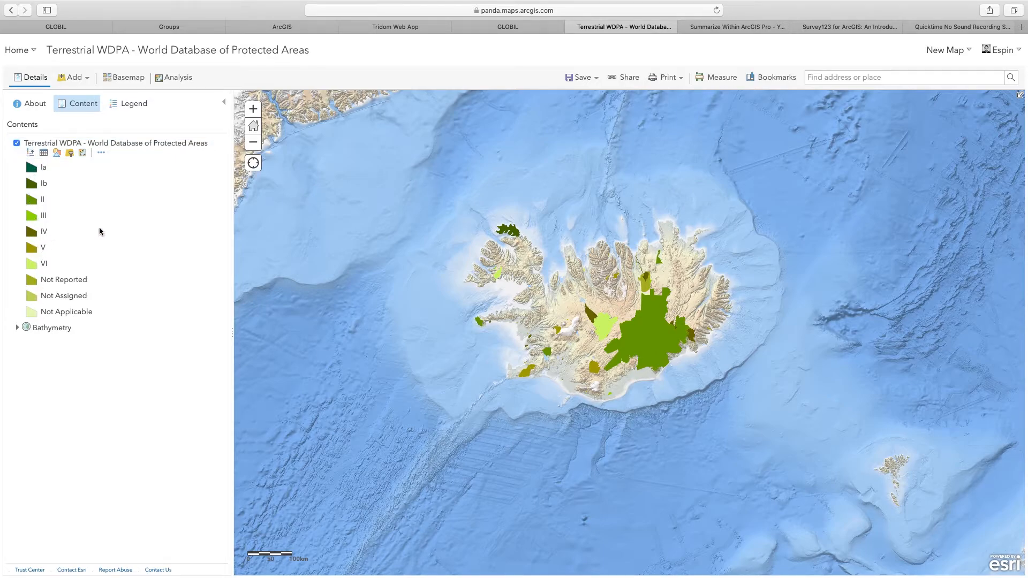
Step: Style the Terrestrial WDPA layer by English Designation with unique symbols and open that style's options
click(57, 154)
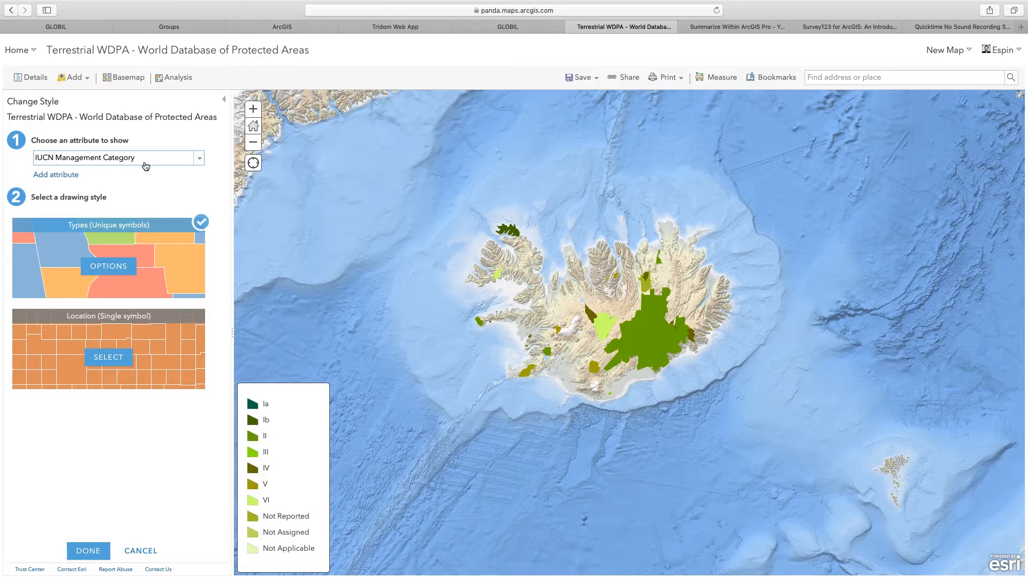
click(198, 163)
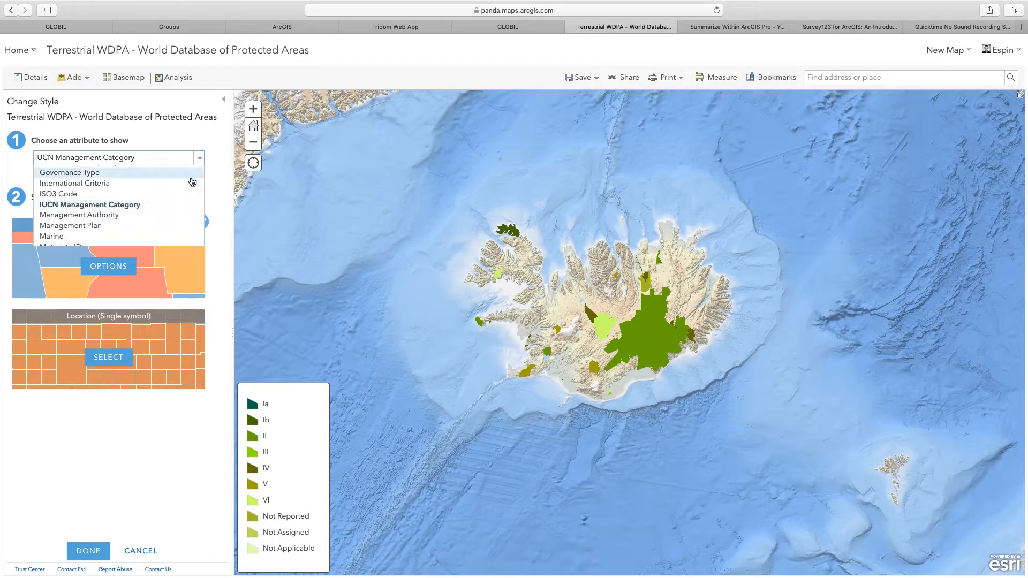
scroll(166, 202, up, 3)
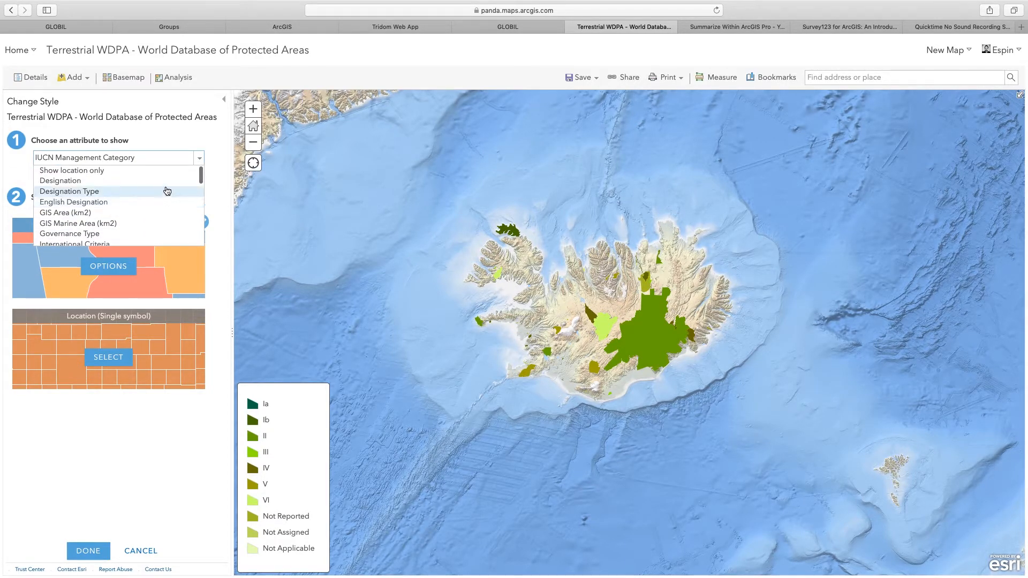
click(161, 202)
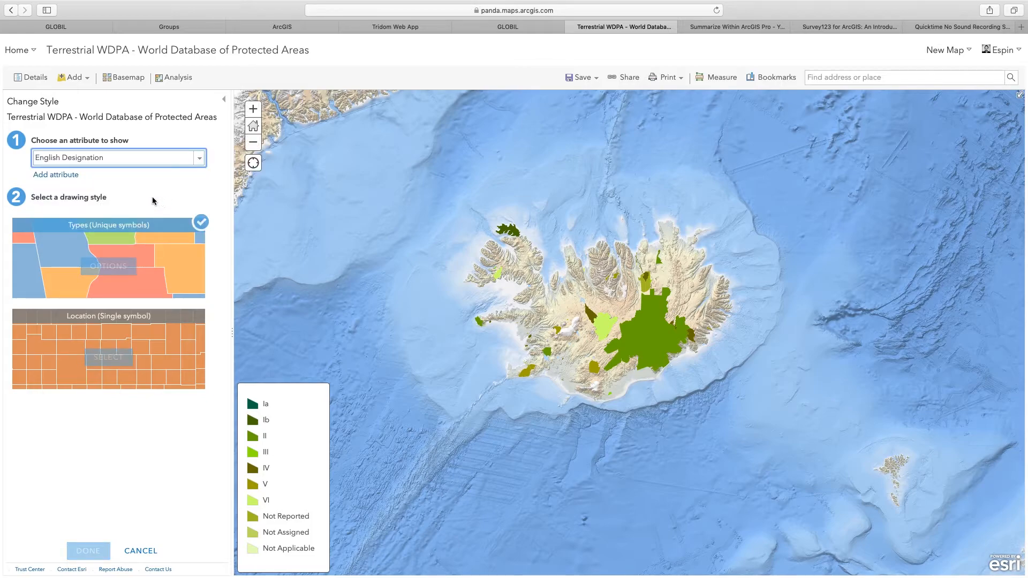
click(109, 267)
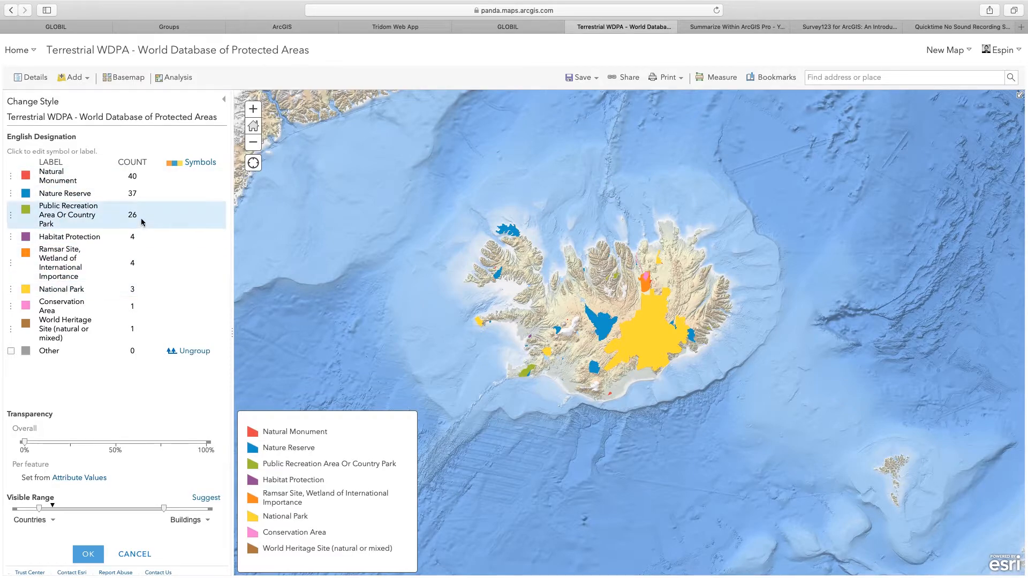
Step: Give all designation symbols the inverted red-blue-green-yellow colour ramp with about one-third transparency, and finish the Terrestrial WDPA layer's style
click(202, 163)
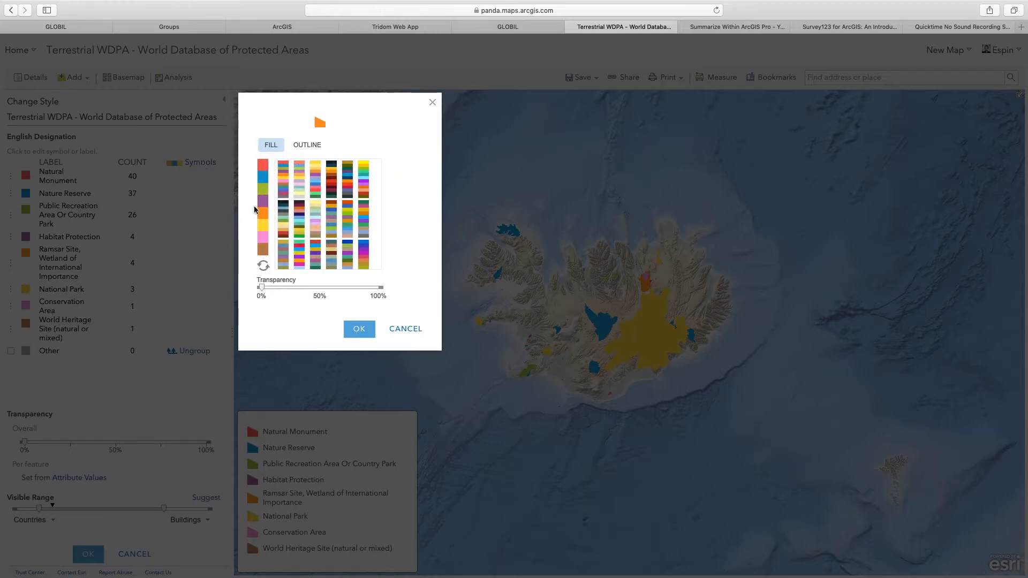
scroll(317, 259, down, 2)
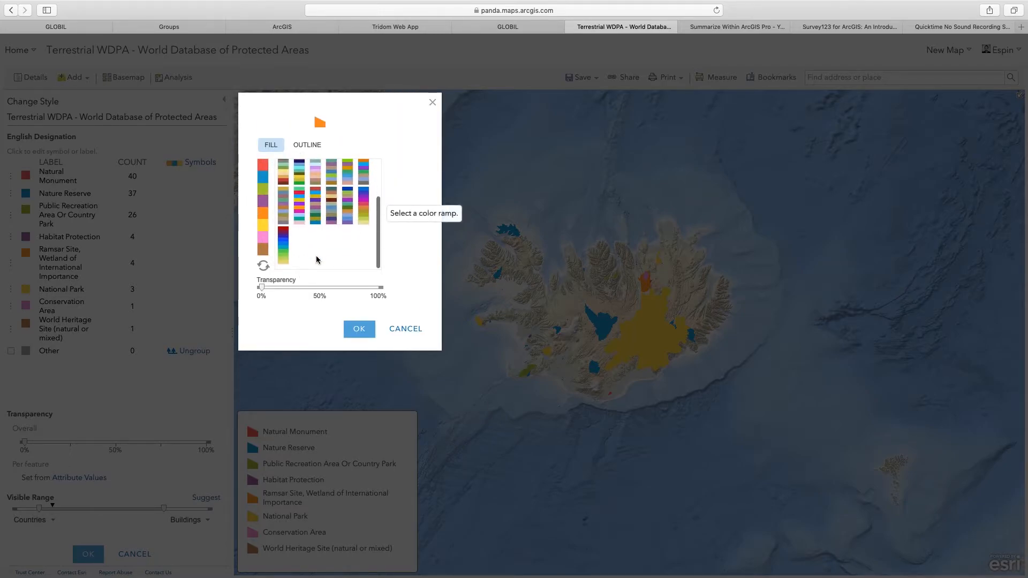
click(283, 253)
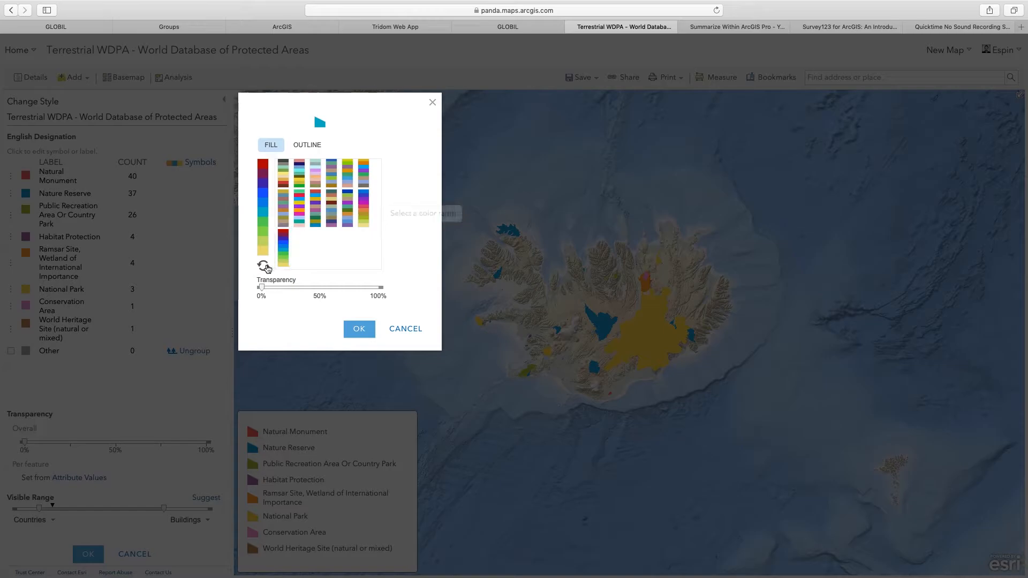
click(263, 266)
drag(262, 288, 301, 292)
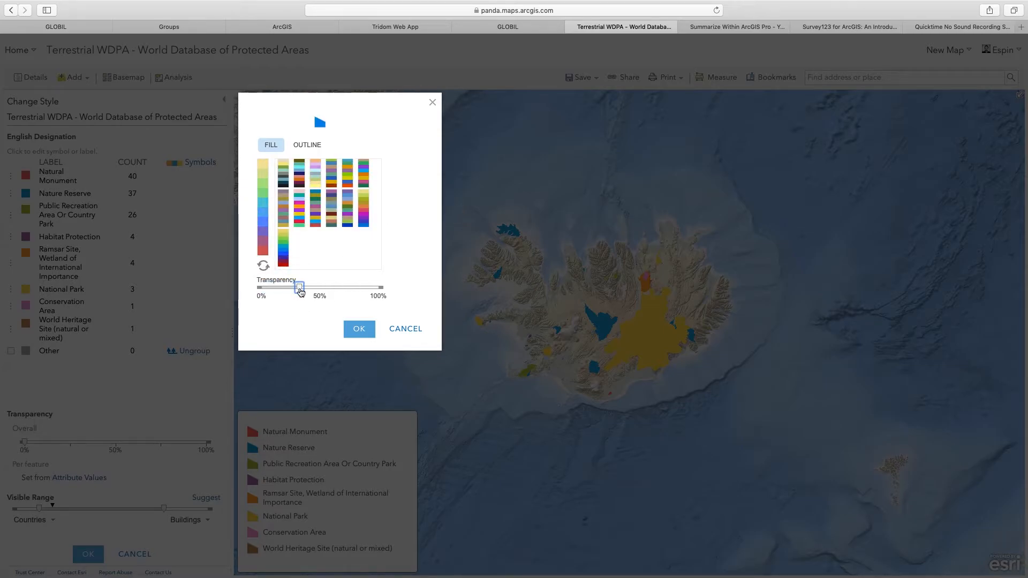
click(360, 328)
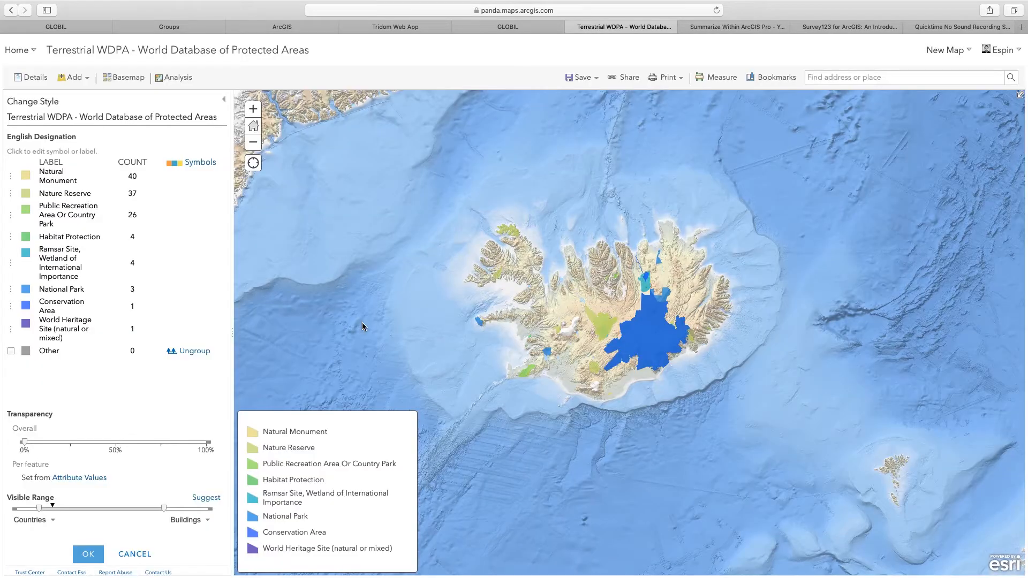
click(92, 554)
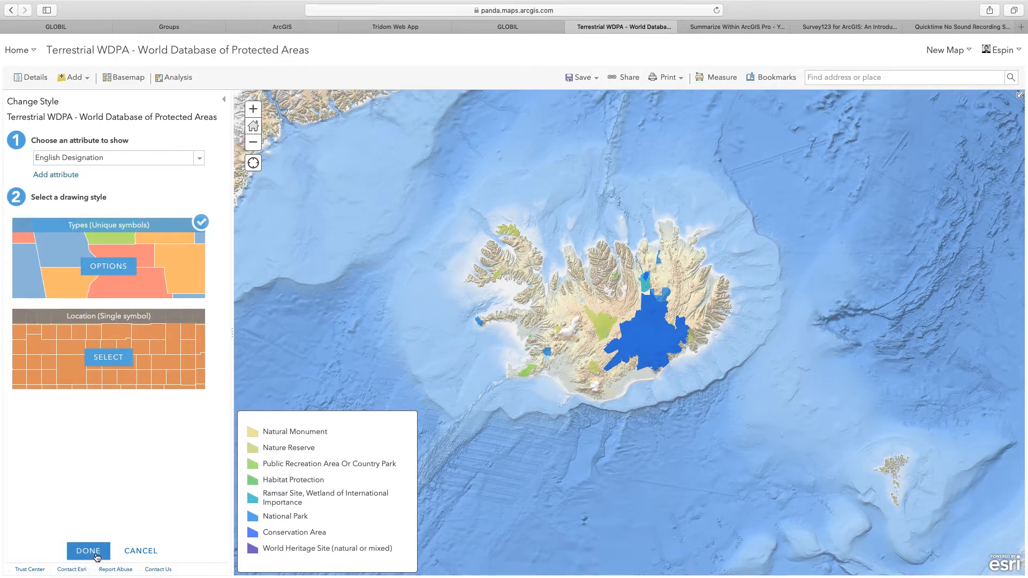
click(92, 553)
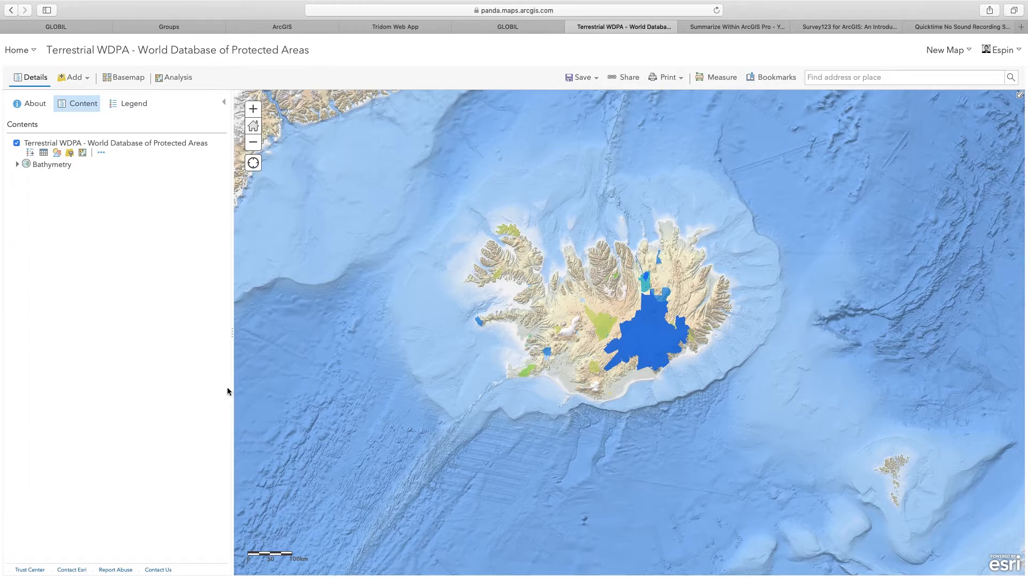
Step: Search My Organization for "airports" layers to add to the map
click(71, 79)
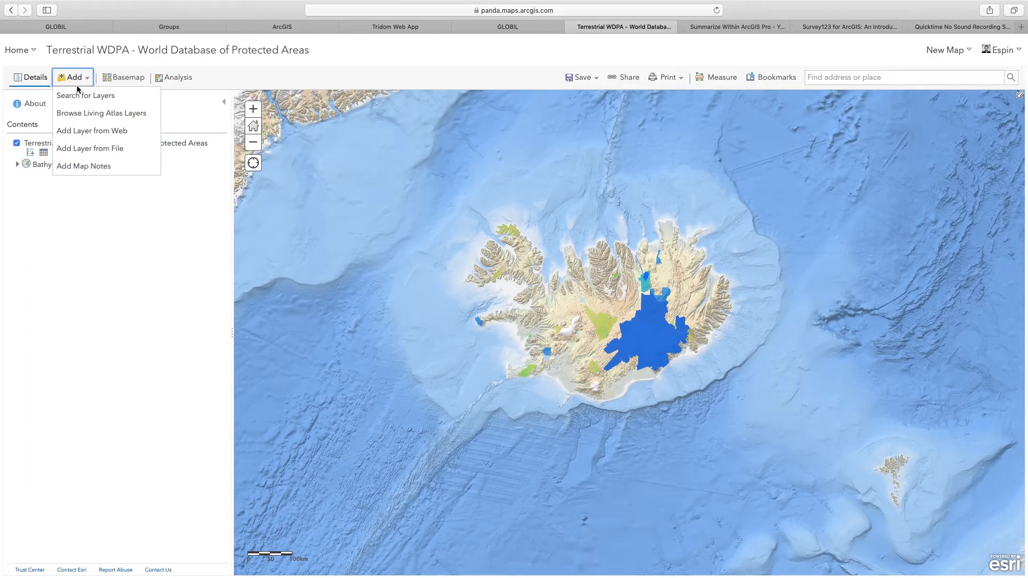
click(83, 97)
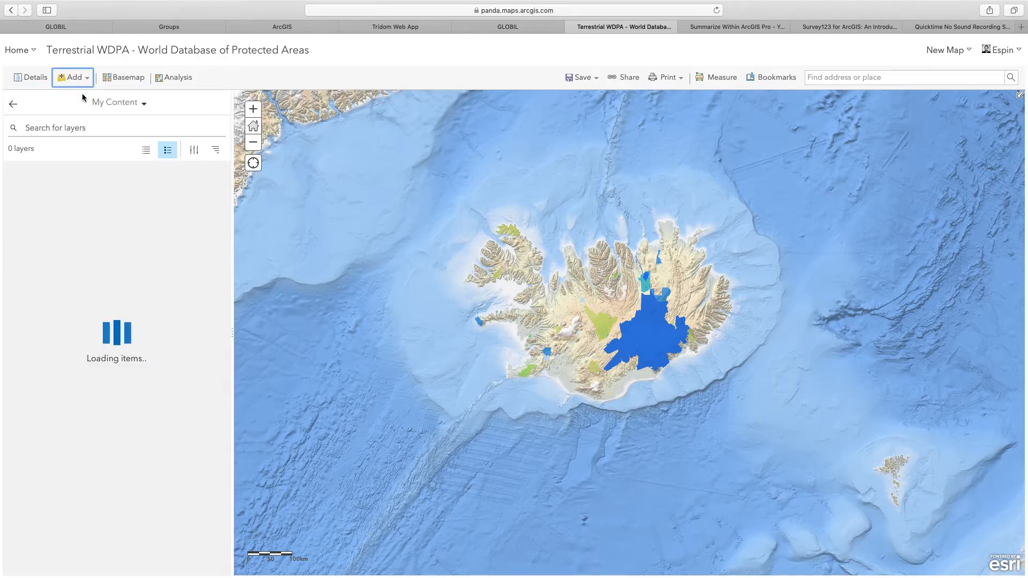
click(139, 104)
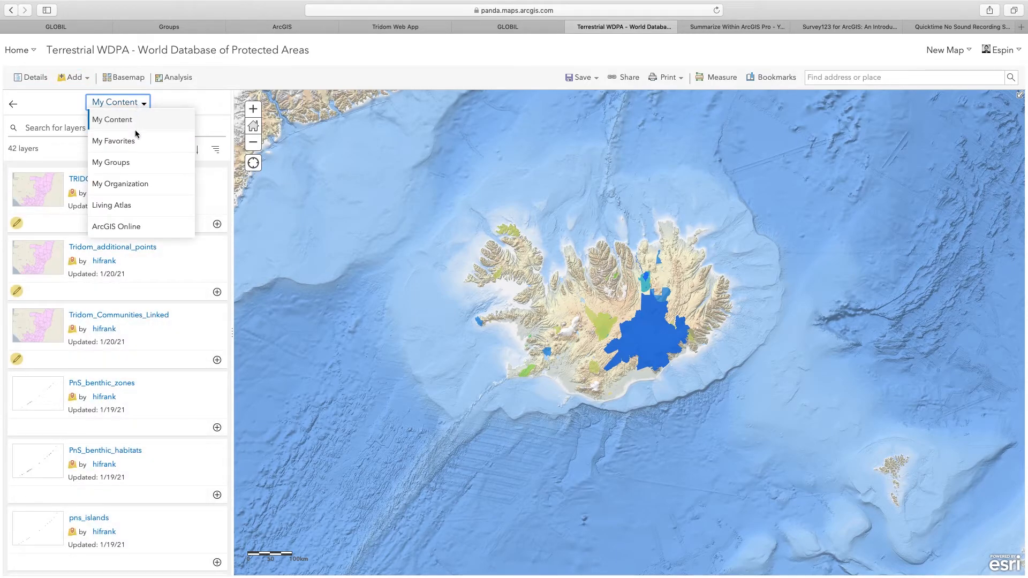
click(140, 182)
click(98, 129)
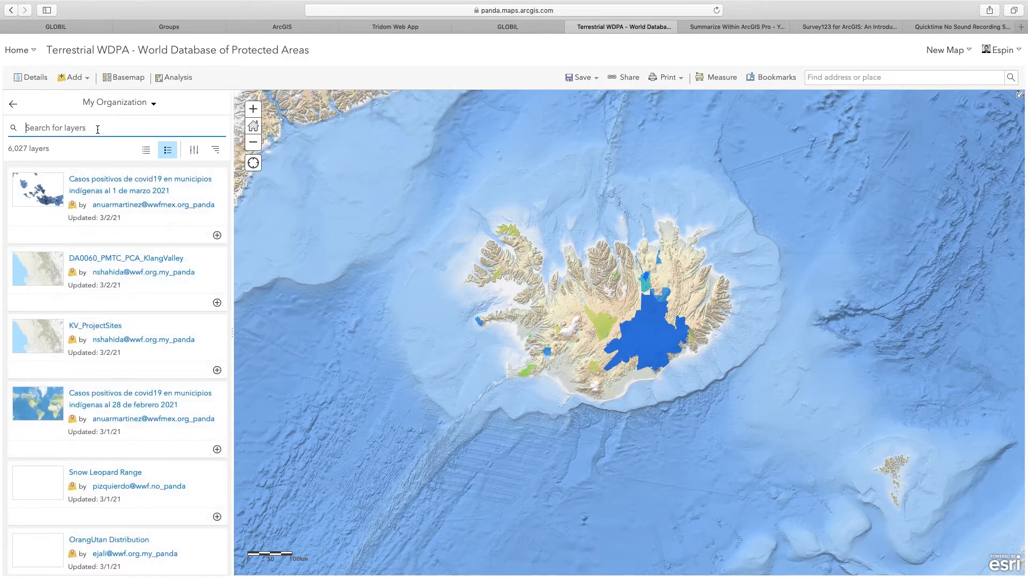
text(airports)
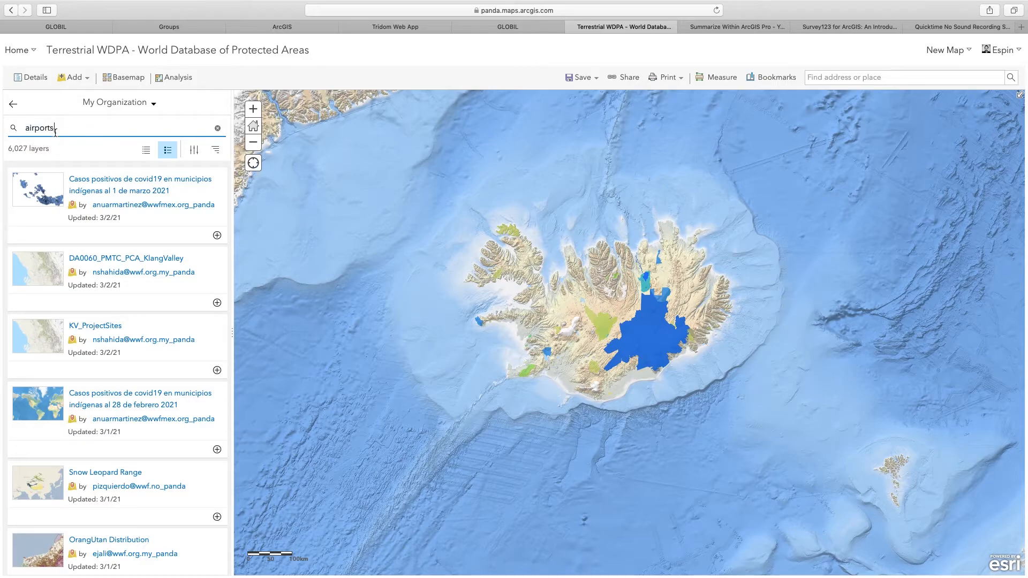
key(Return)
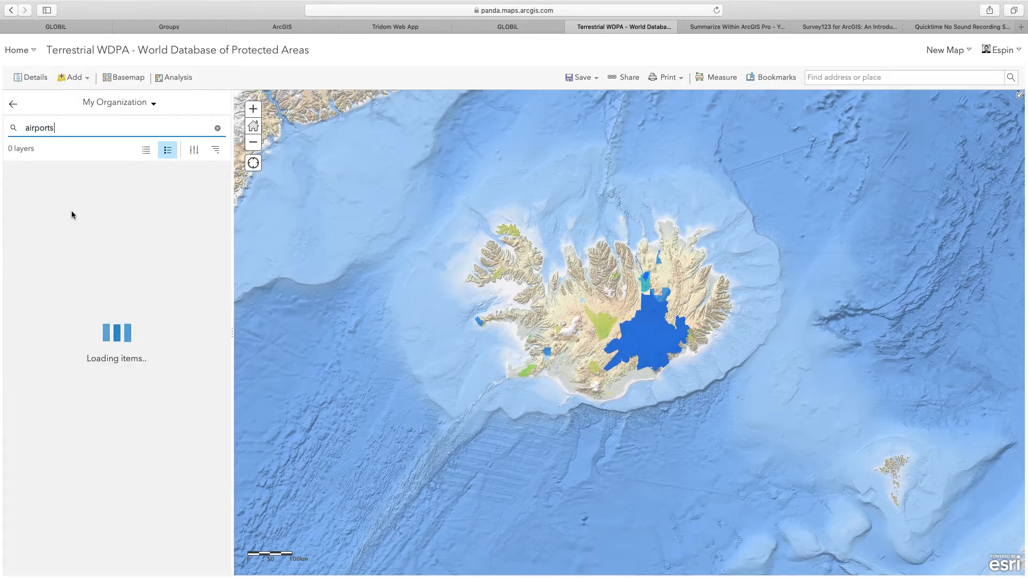
Step: Add the Airports location around the World layer to the map, make it visible and expand its Airports sublayer
scroll(95, 272, down, 5)
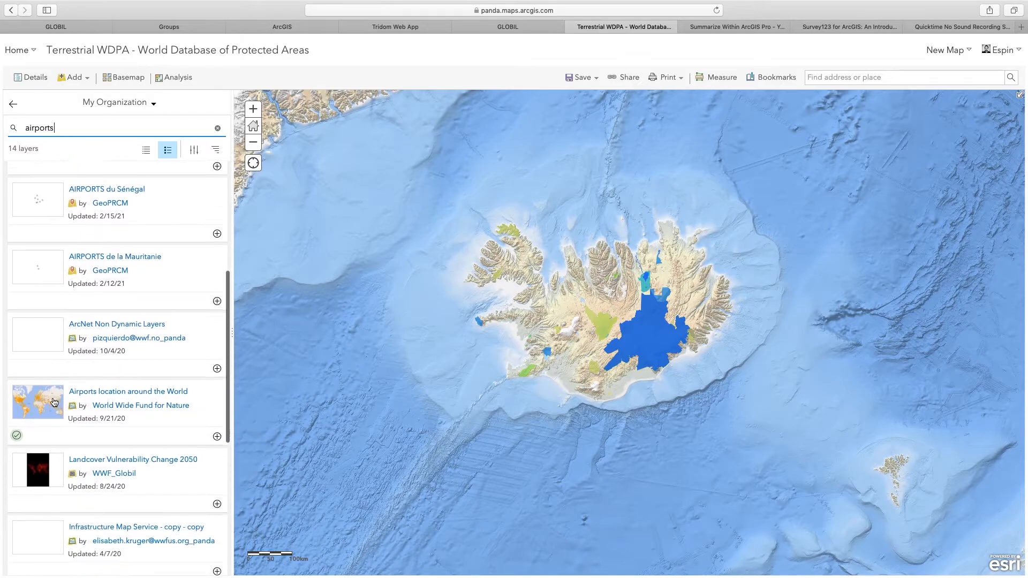
click(50, 400)
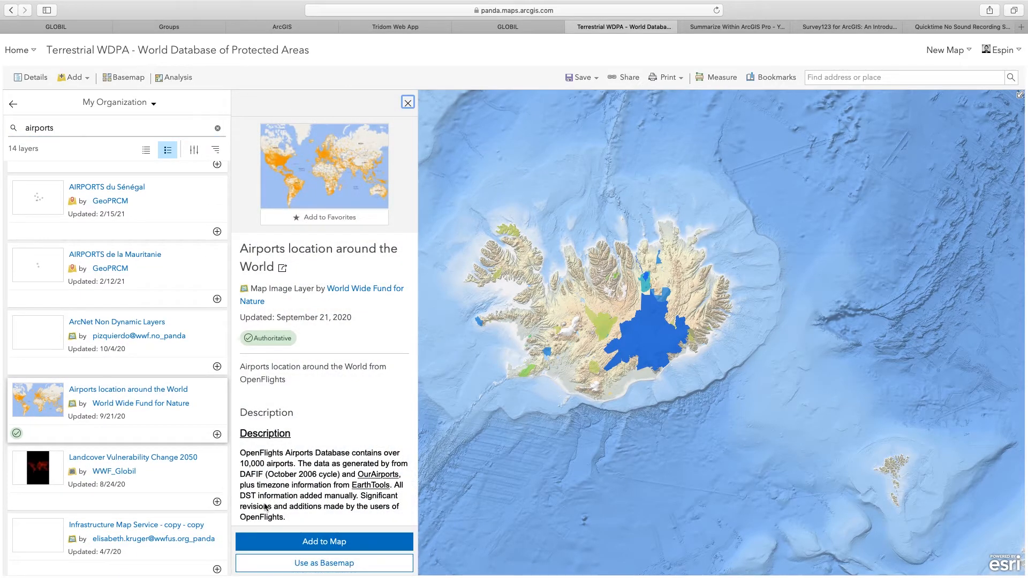
click(341, 542)
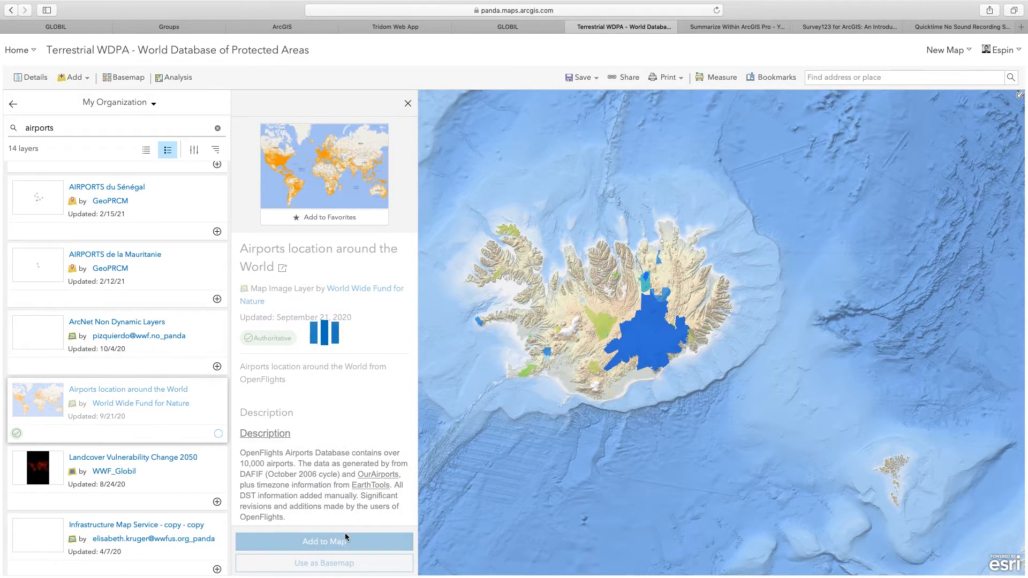
click(408, 104)
click(11, 103)
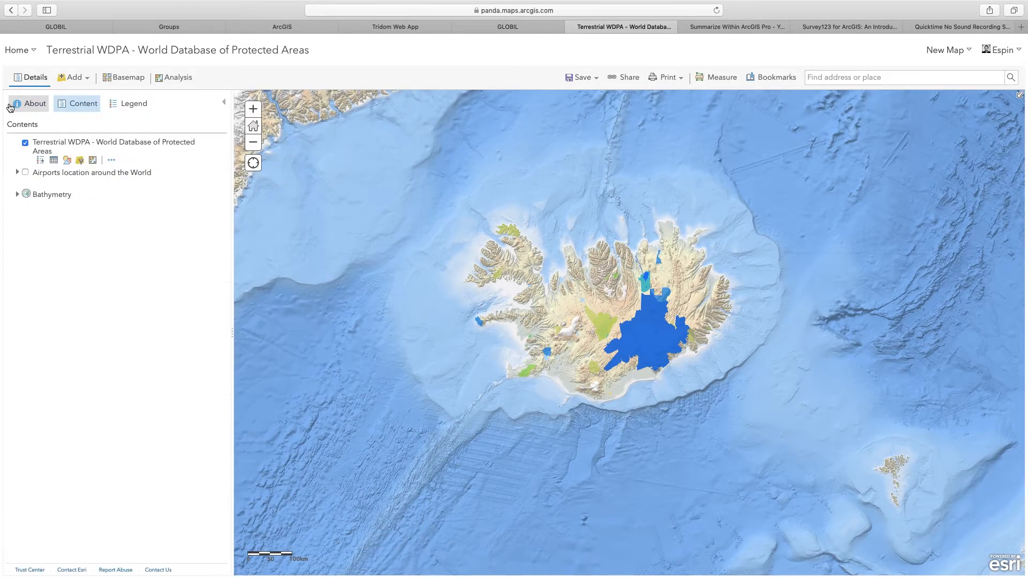
click(26, 172)
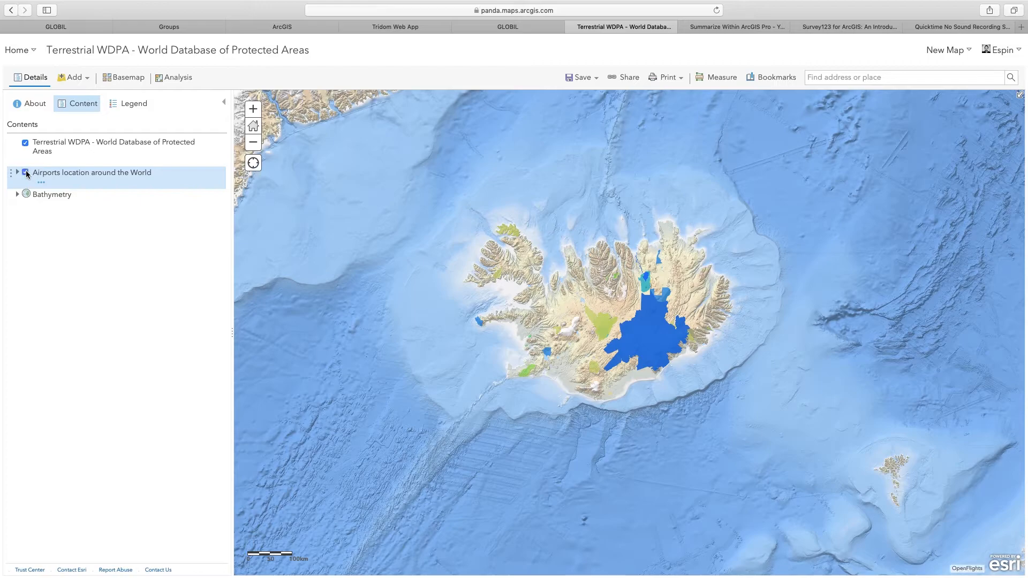
click(56, 177)
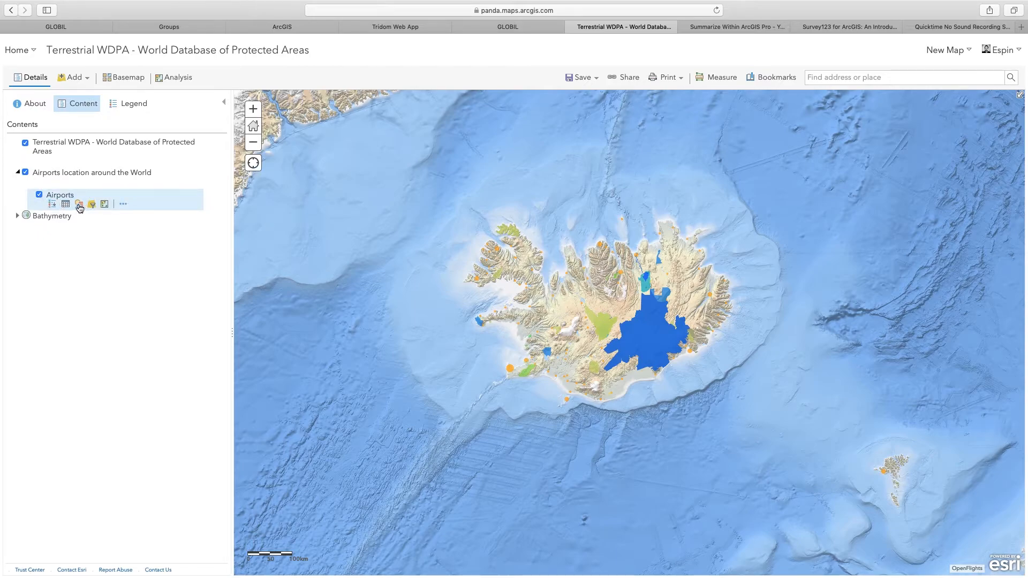
Step: In the Airports sublayer's unique-symbol style options, change the Large airport symbol's fill to dark red
click(80, 206)
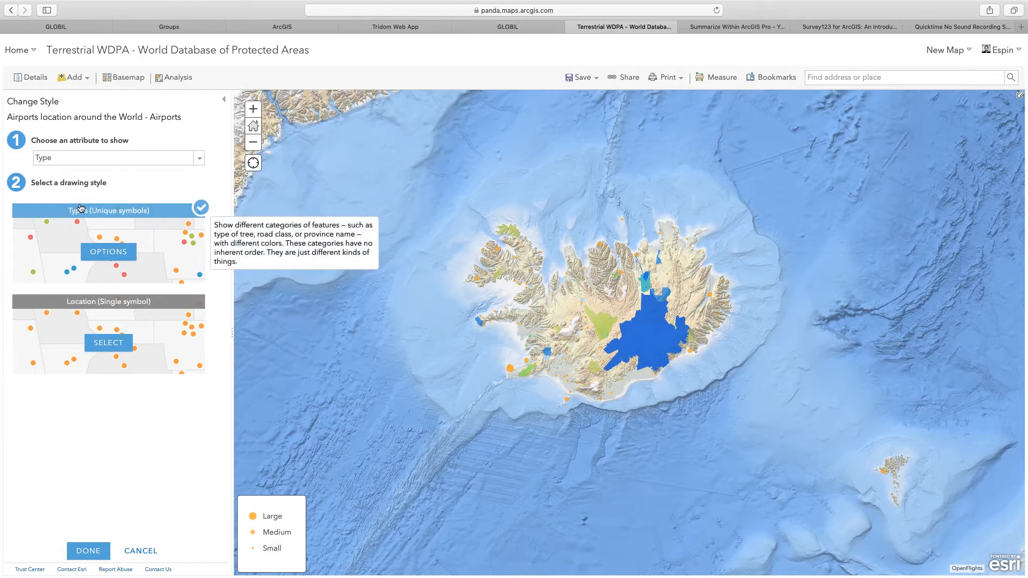
click(102, 247)
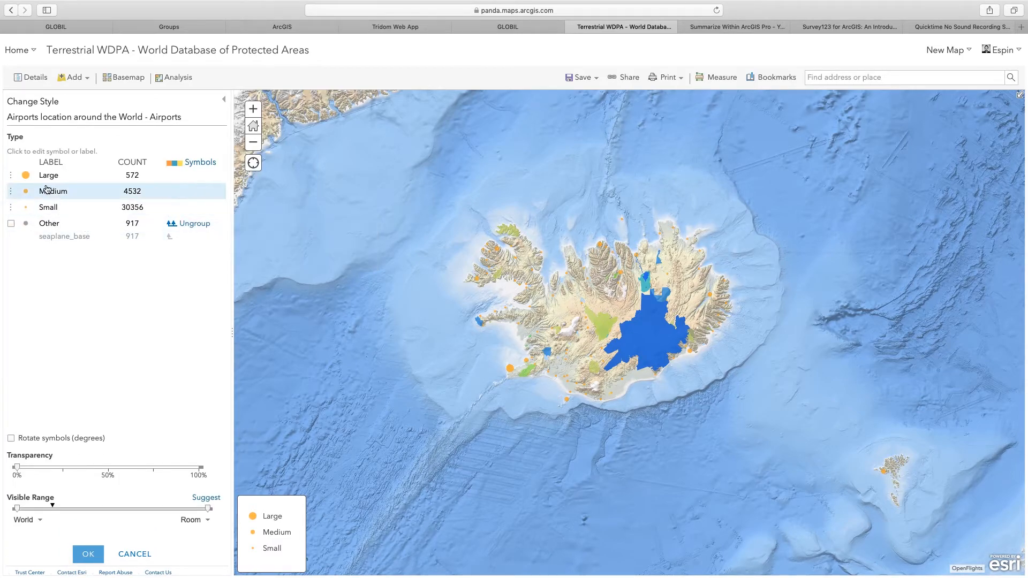
click(25, 175)
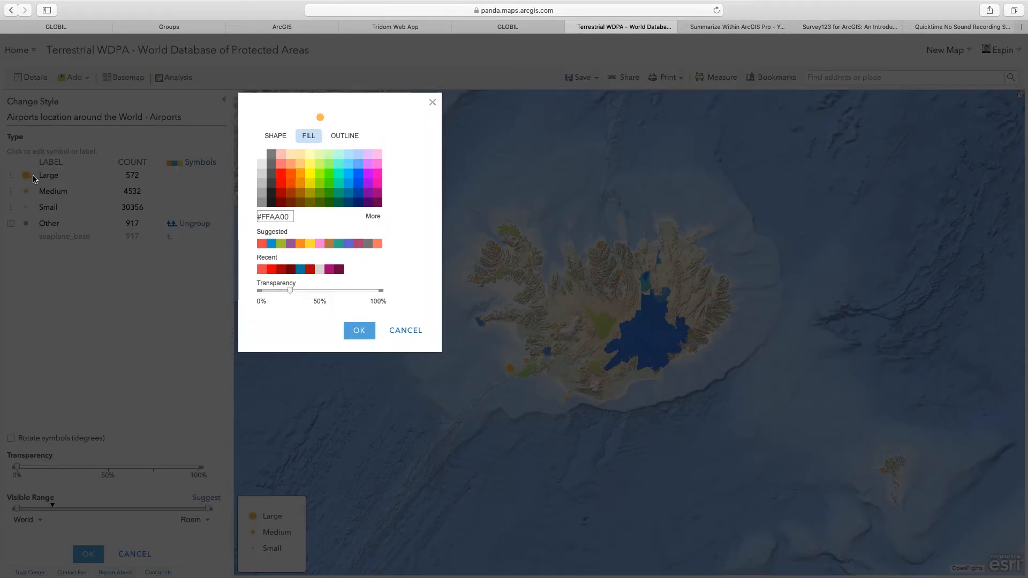
click(281, 204)
click(358, 330)
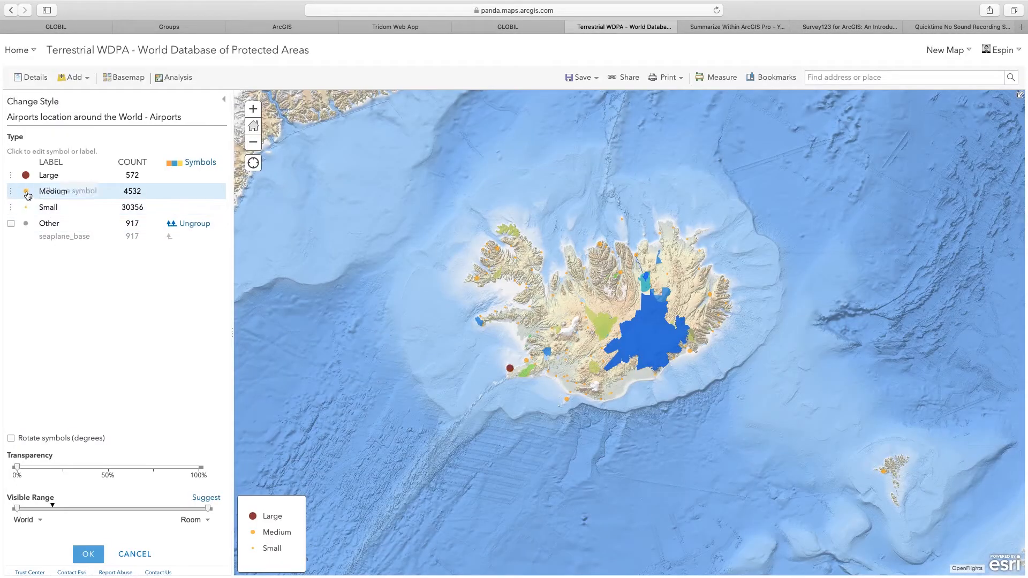
Step: Change the fill of the Medium and Small airport symbols to dark red
click(26, 192)
click(281, 193)
click(359, 329)
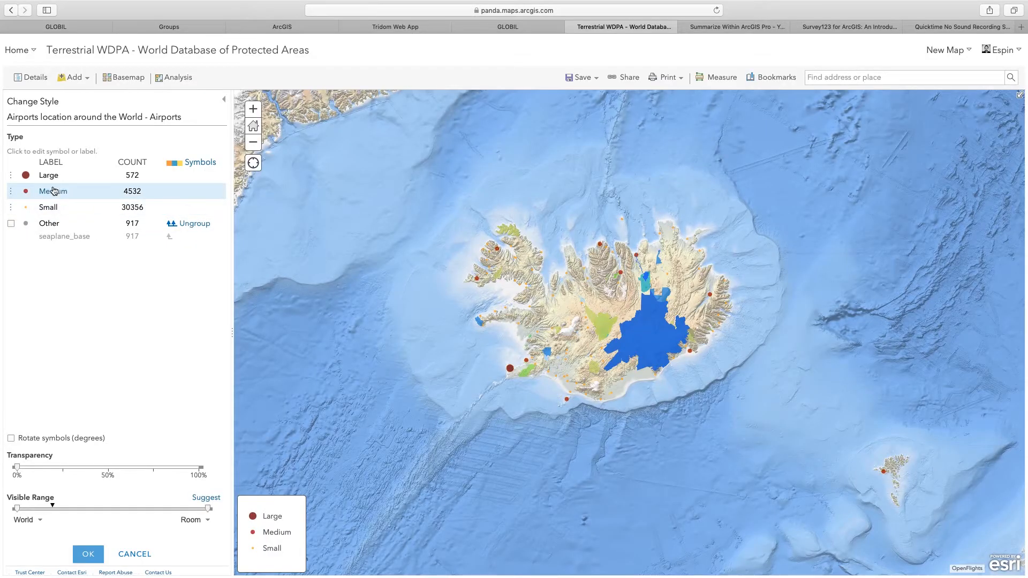
click(26, 208)
click(281, 183)
click(359, 329)
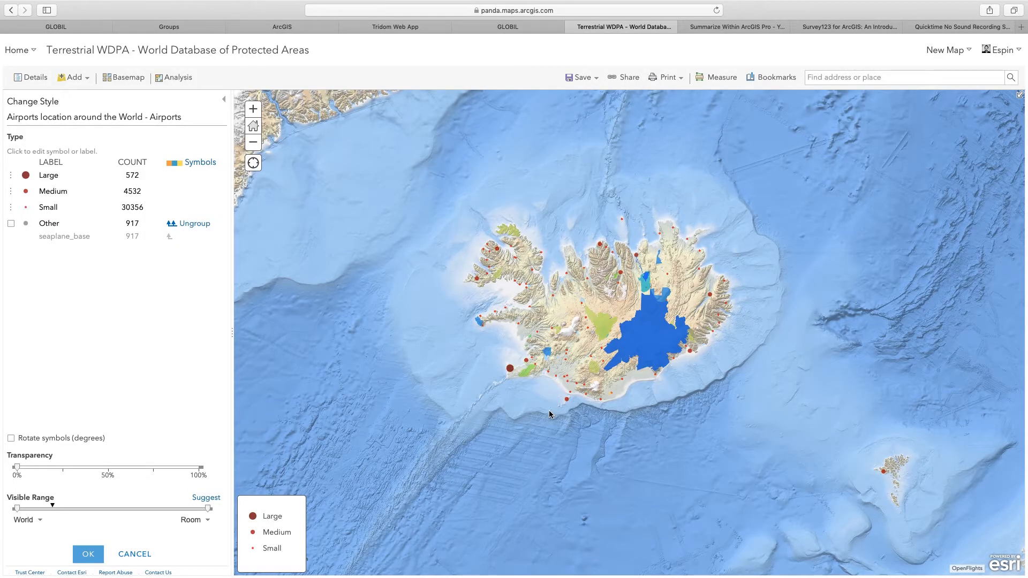
Step: Make the airport symbols slightly transparent and finish the Airports sublayer's style
drag(18, 473, 43, 471)
click(86, 556)
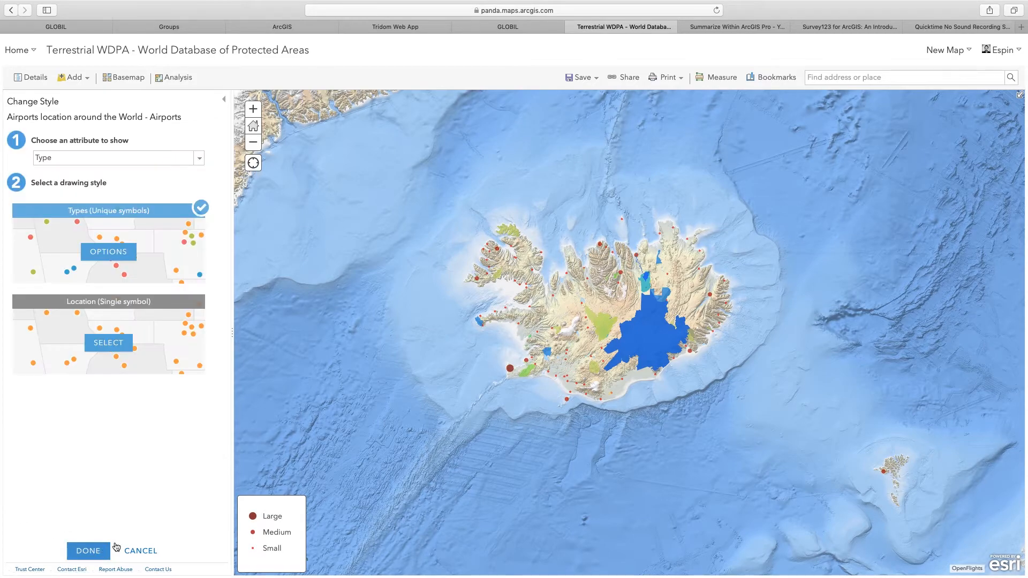
click(90, 558)
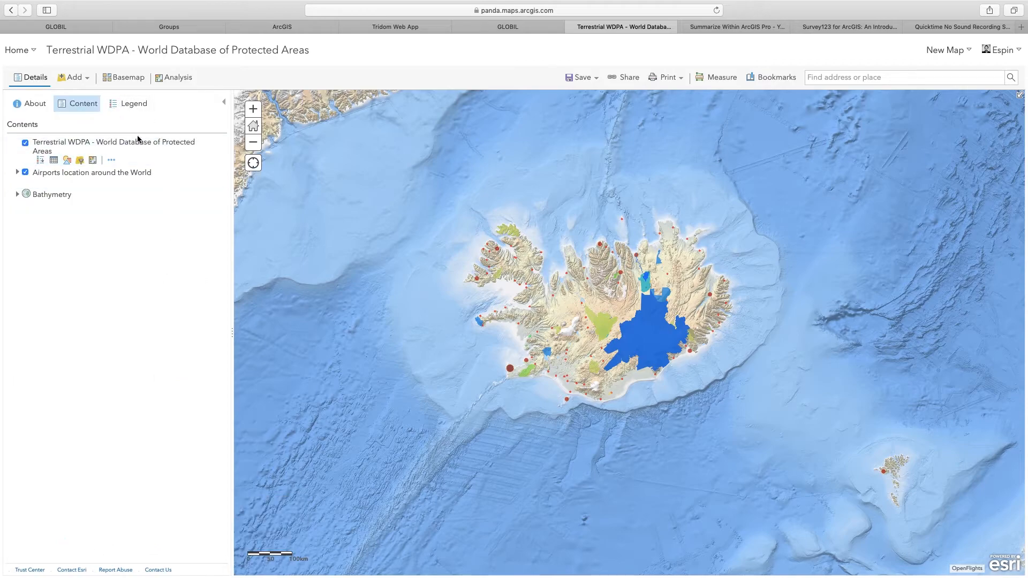
Step: Search My Organization for "OSM roads" layers to add to the map
click(73, 78)
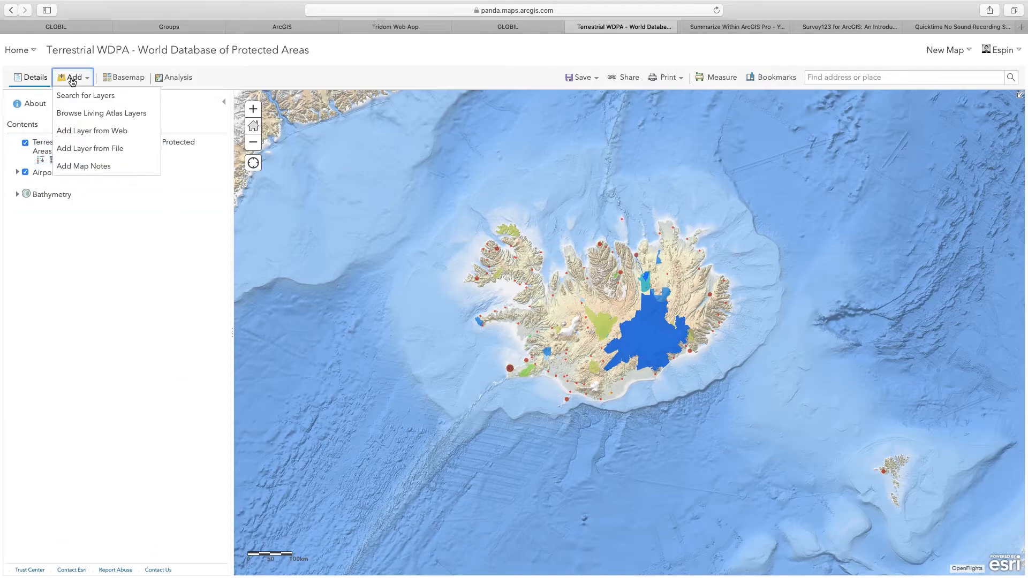
click(86, 96)
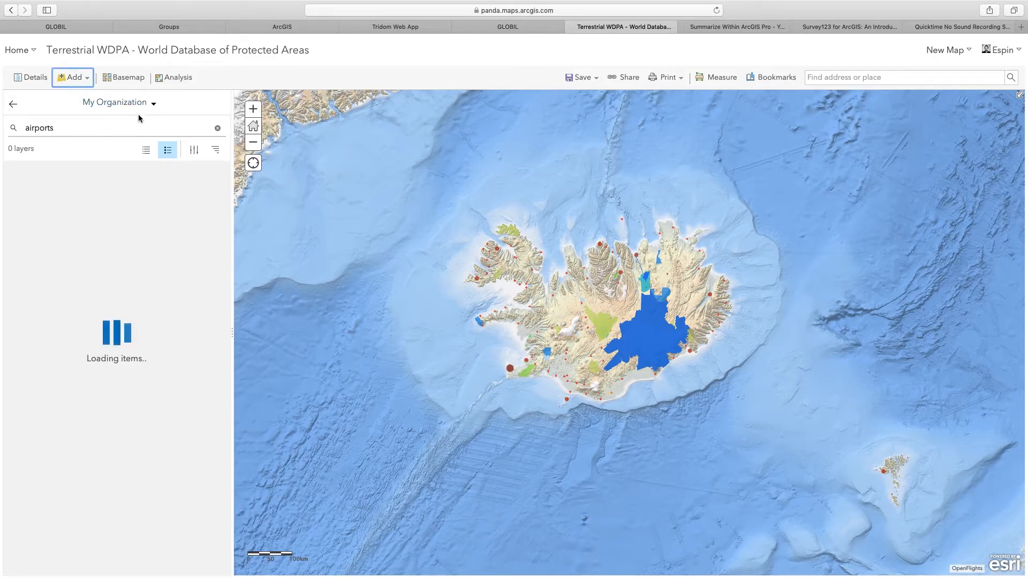
drag(90, 128, 15, 126)
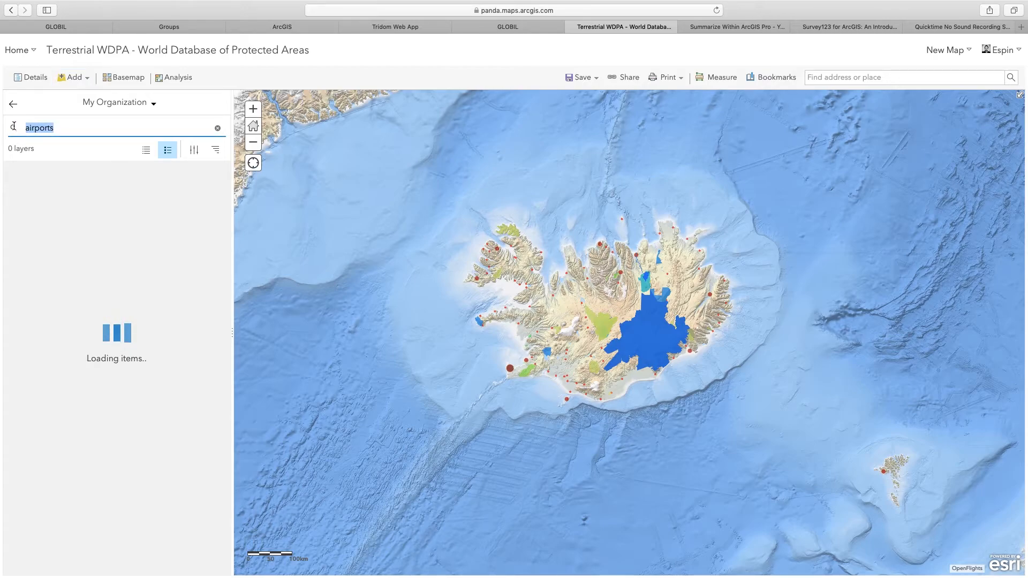
text(OSM roads)
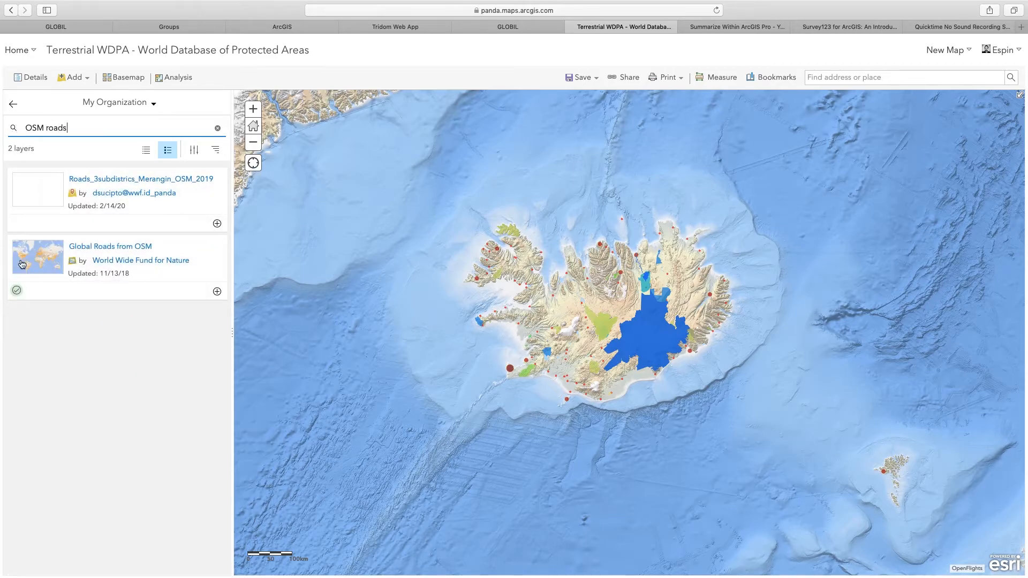
Step: Add the Global Roads from OSM layer to the map and return to the map contents
click(99, 246)
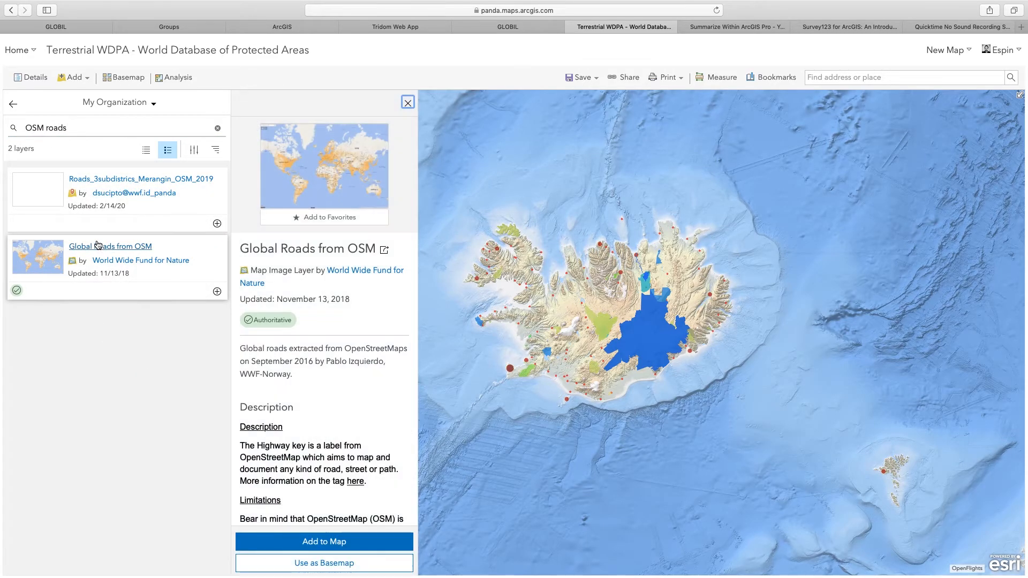
click(324, 541)
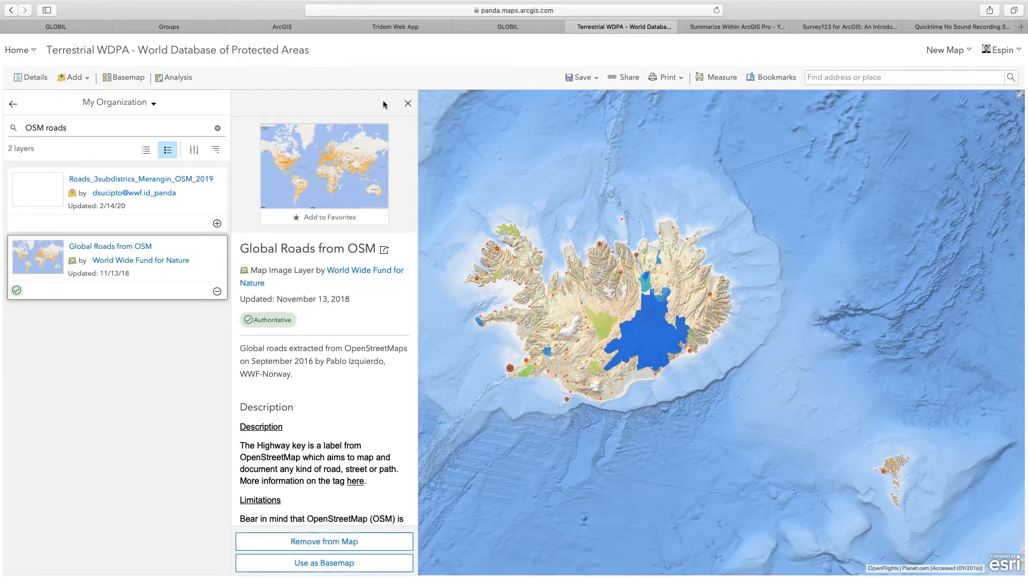
click(407, 104)
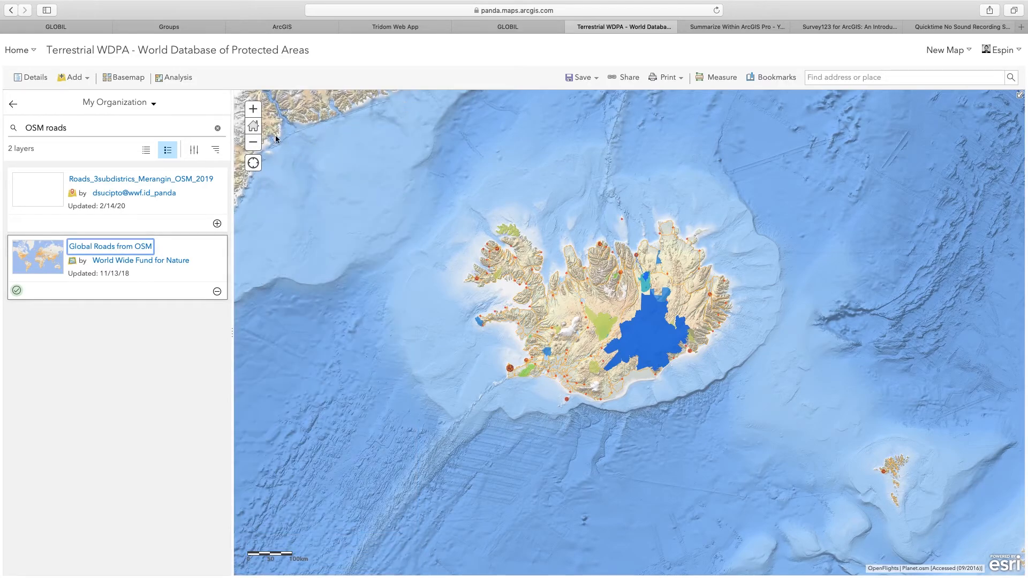
click(12, 104)
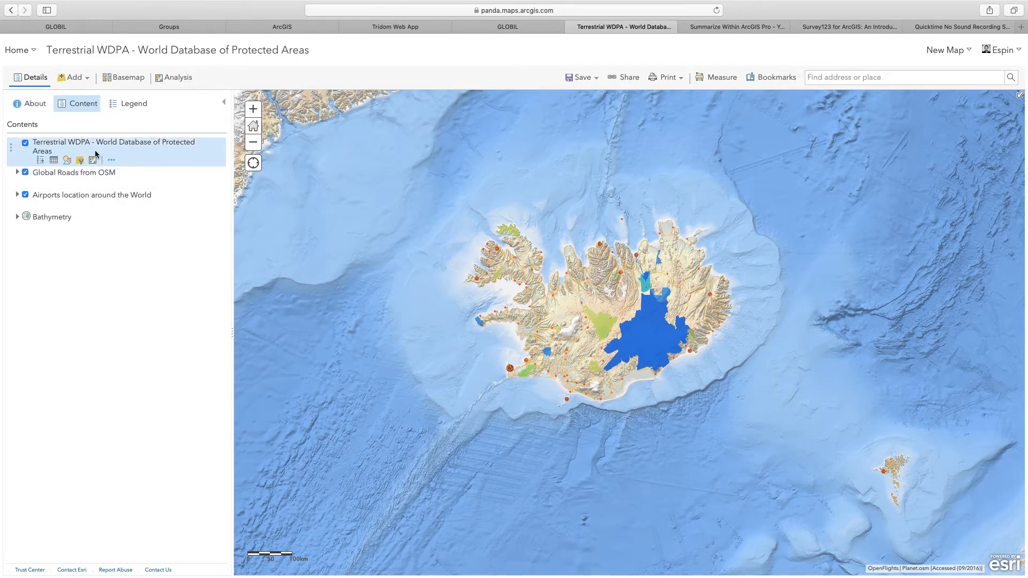
Step: Set the Terrestrial WDPA layer's transparency to about 25%
mouse_move(82, 214)
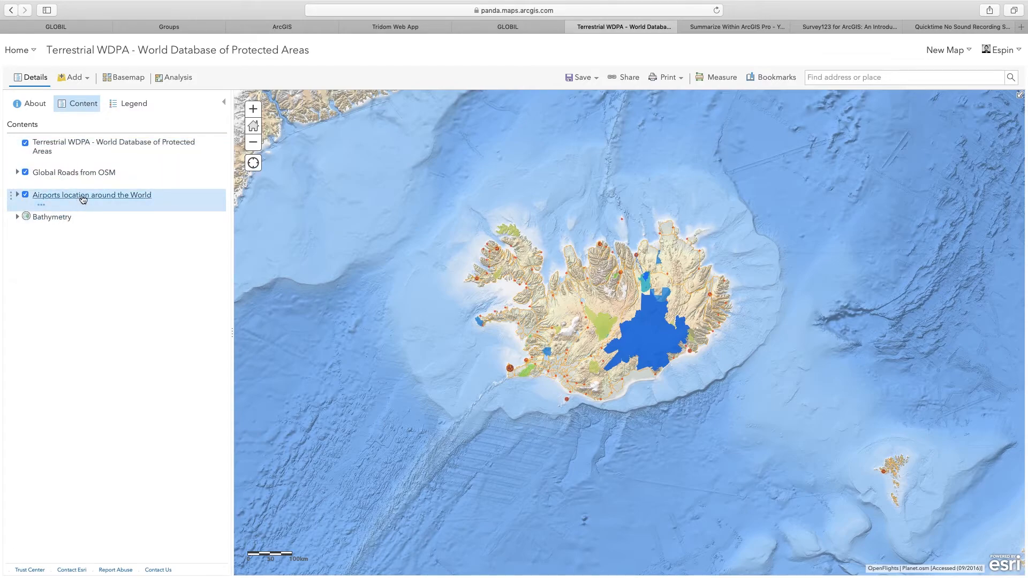
mouse_move(91, 155)
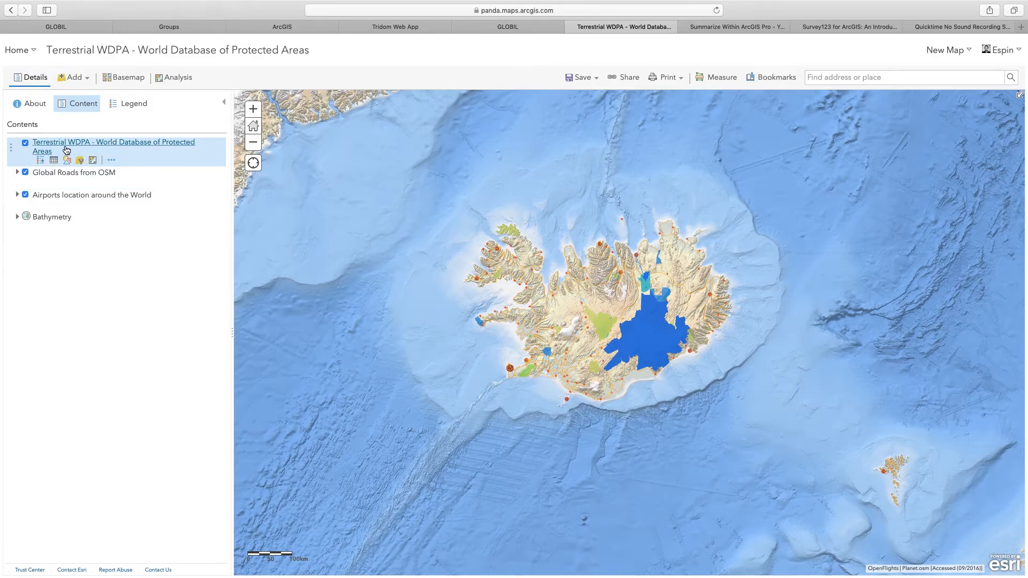
click(110, 161)
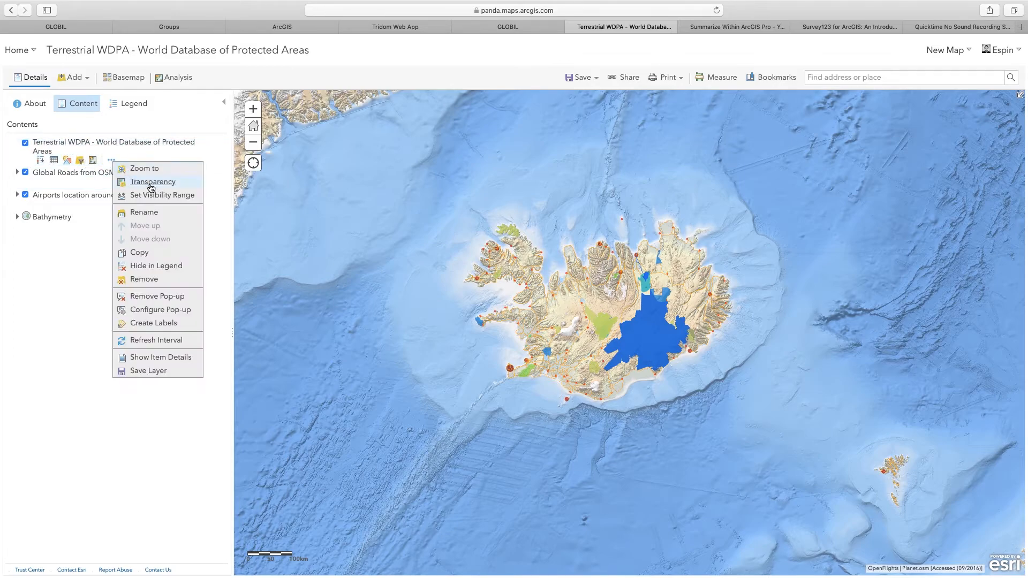
mouse_move(161, 188)
drag(234, 205, 253, 207)
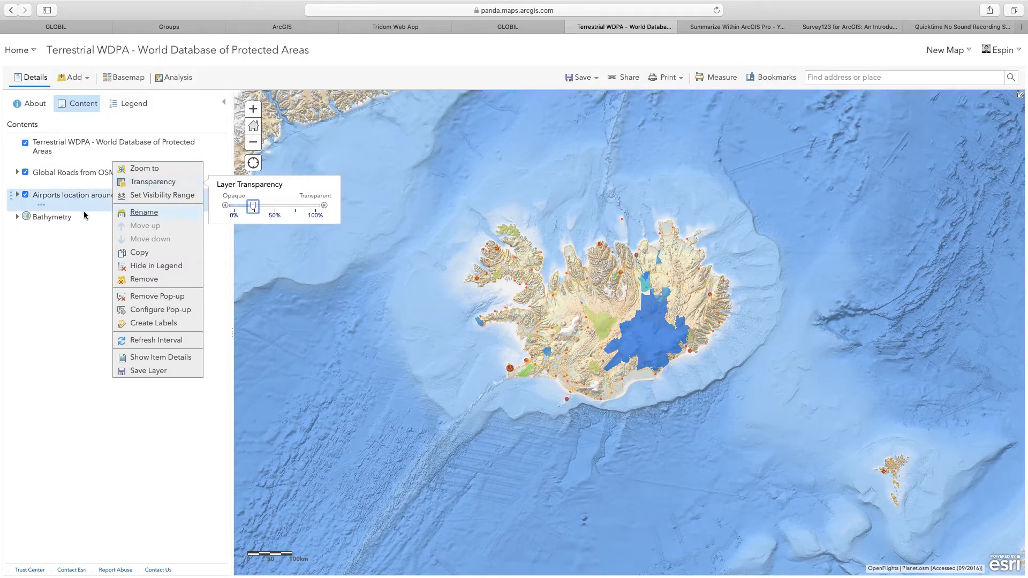
click(85, 234)
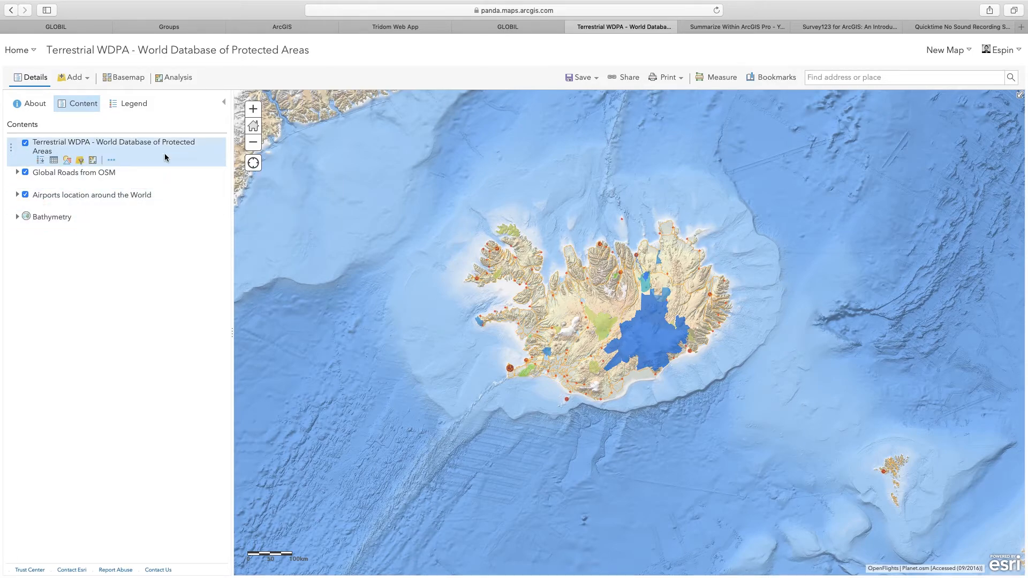
Step: Label the Terrestrial WDPA features by Name with dark grey text and a white halo of size 1
click(111, 162)
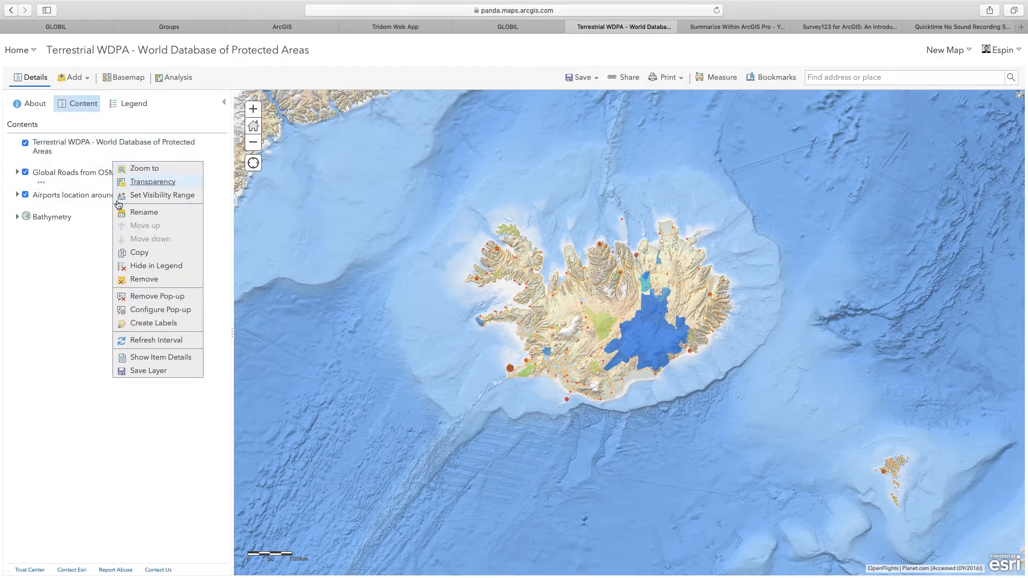
click(154, 324)
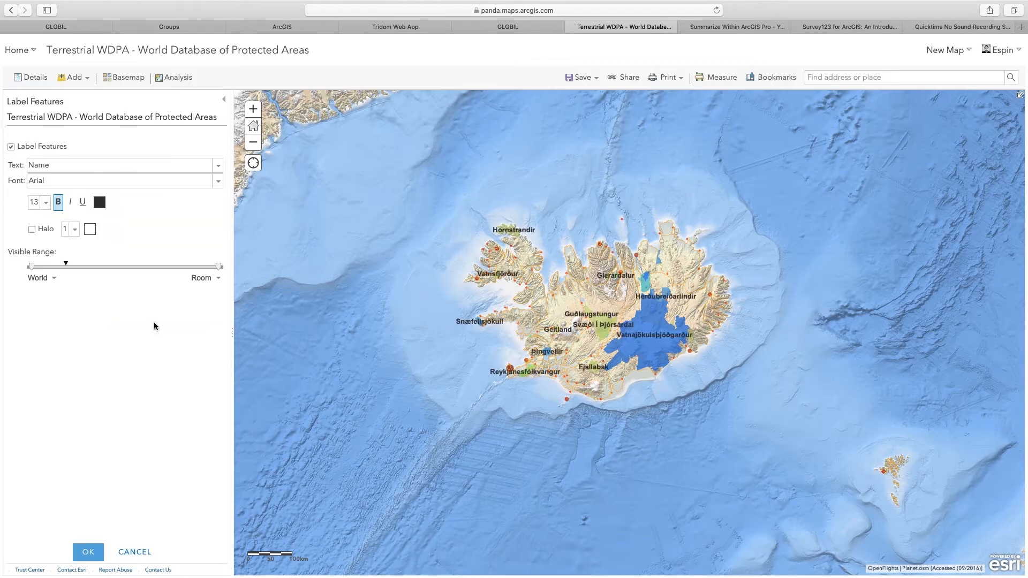
click(100, 202)
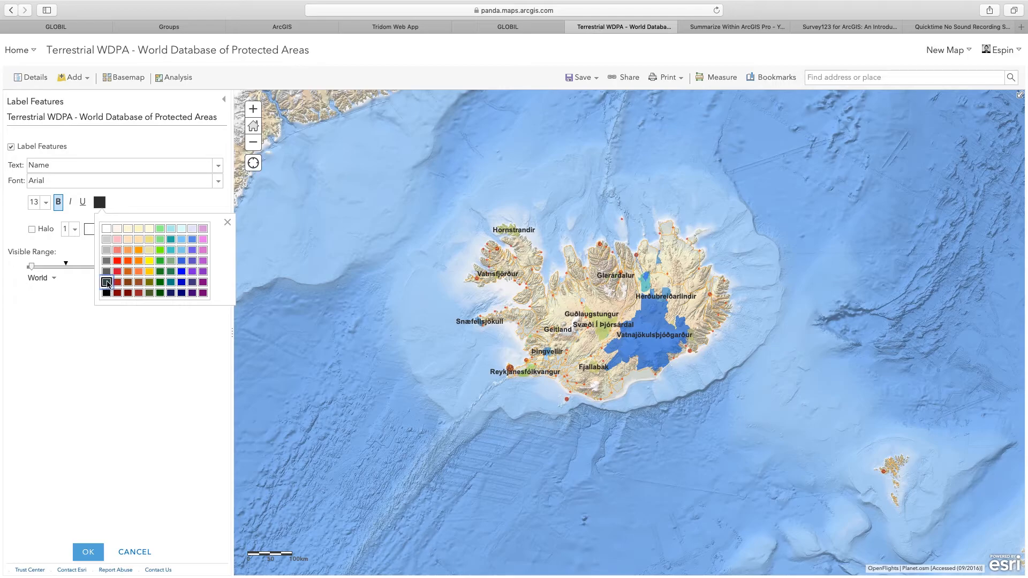
click(107, 283)
click(32, 230)
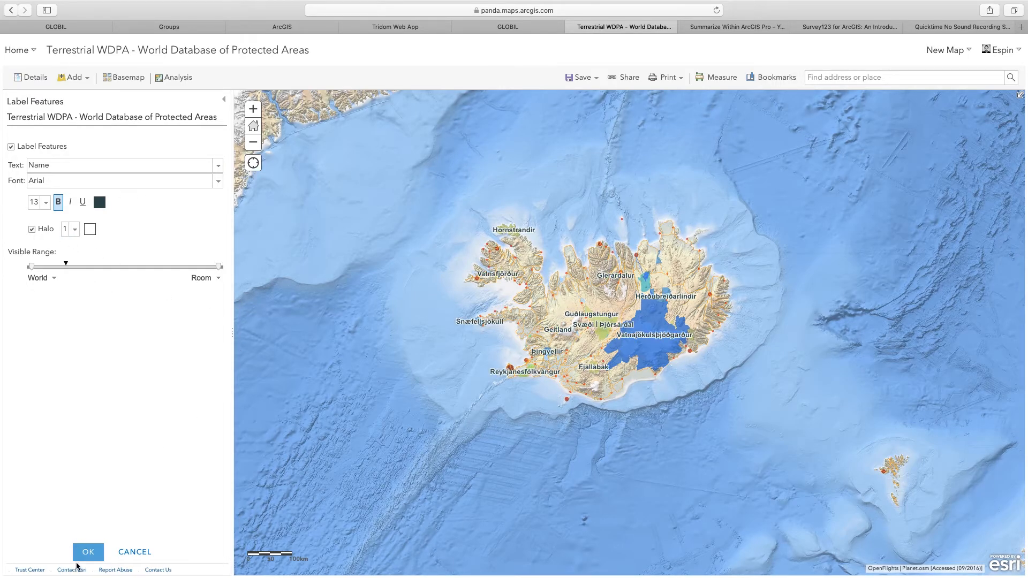
click(89, 552)
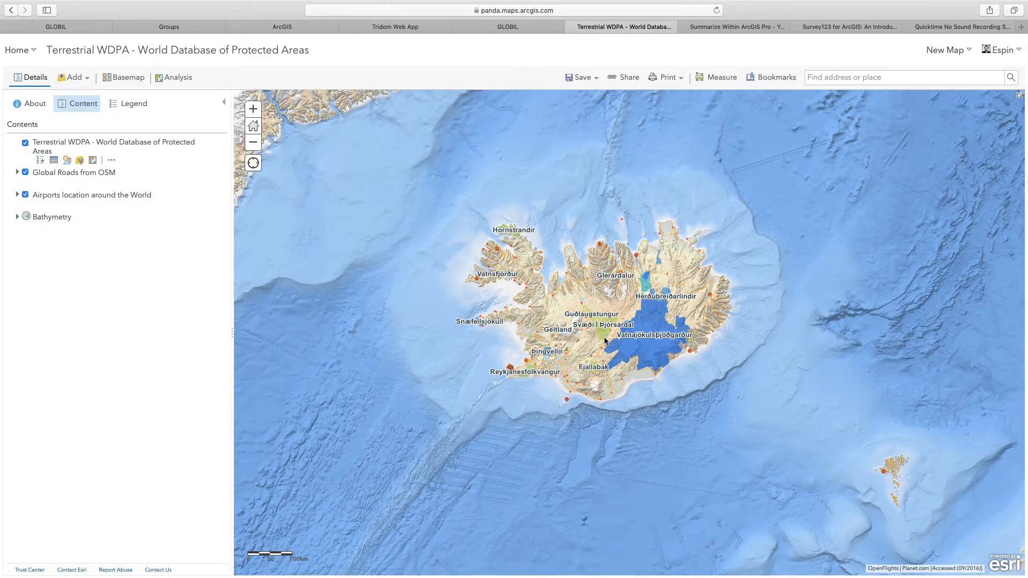
Step: Start saving the map as a new copy titled "Protected Areas in Iceland"
scroll(605, 341, up, 2)
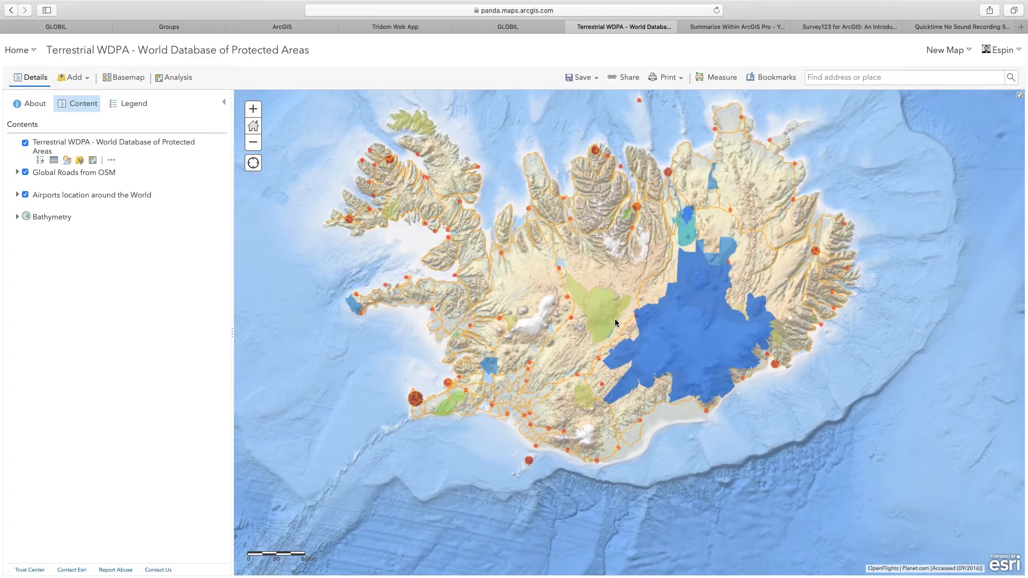
drag(615, 325, 638, 355)
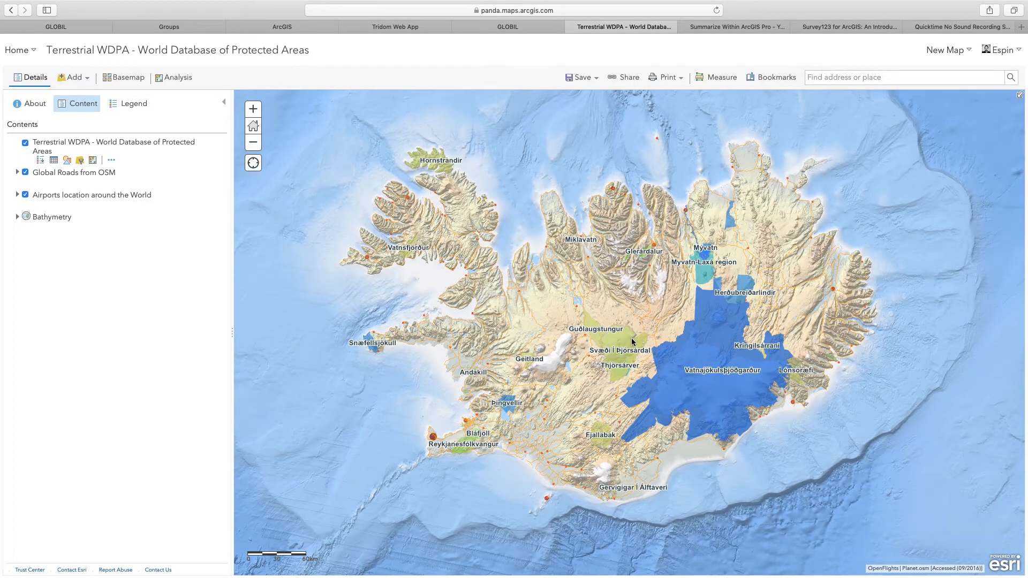
click(588, 79)
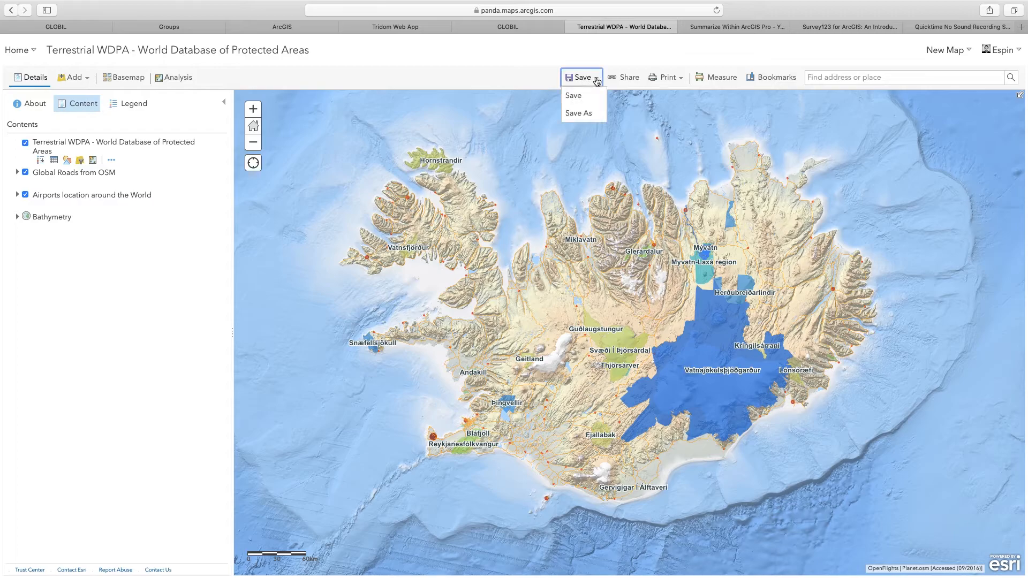
click(583, 113)
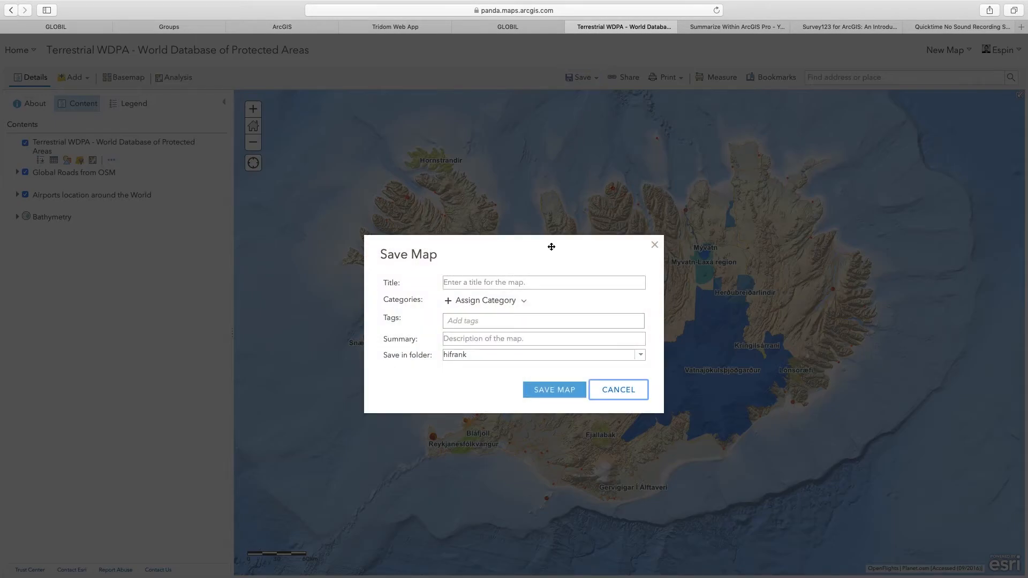
click(554, 280)
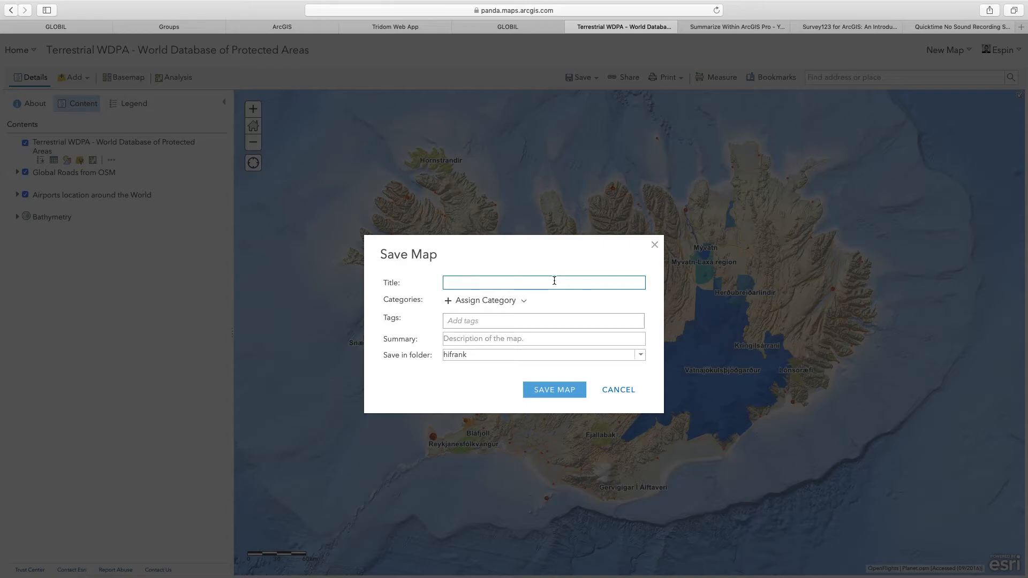
text(Protected Areas in Iceland)
Step: Assign the Infrastructure / Transportation and Environment / Protected Areas categories to the map being saved
click(504, 303)
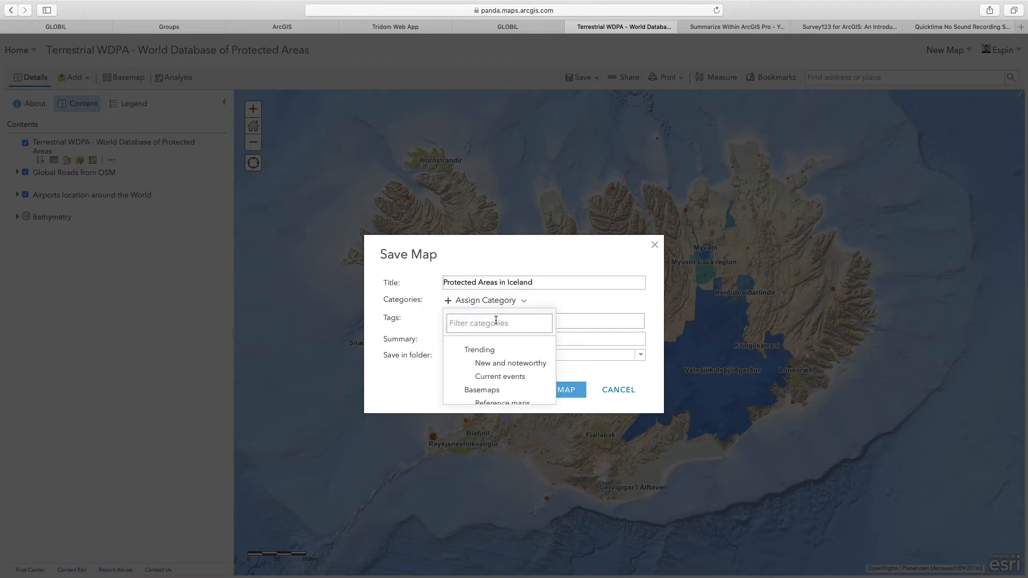
text(tra)
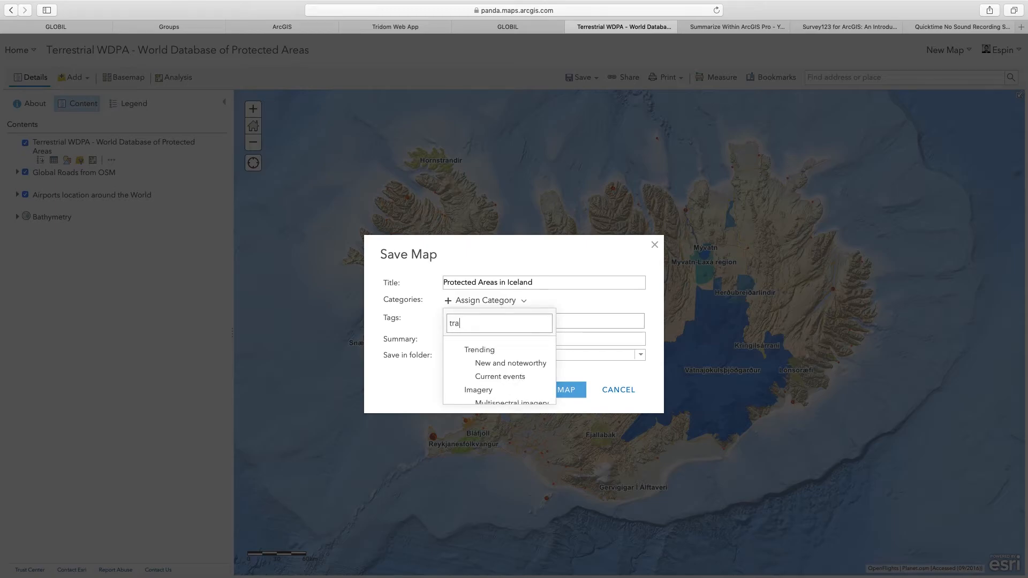
scroll(505, 385, down, 2)
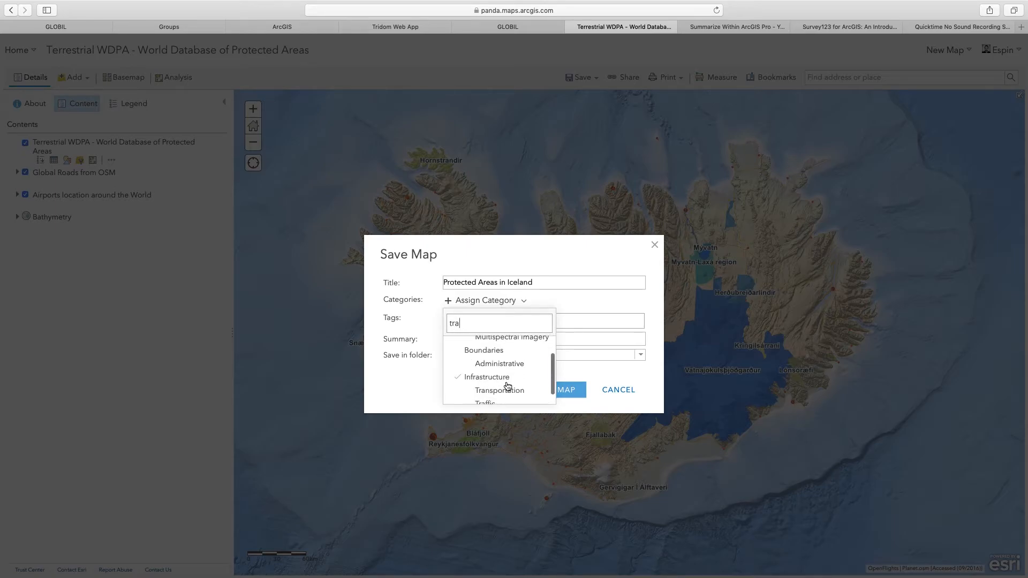
click(505, 389)
drag(485, 346, 448, 343)
text(protected)
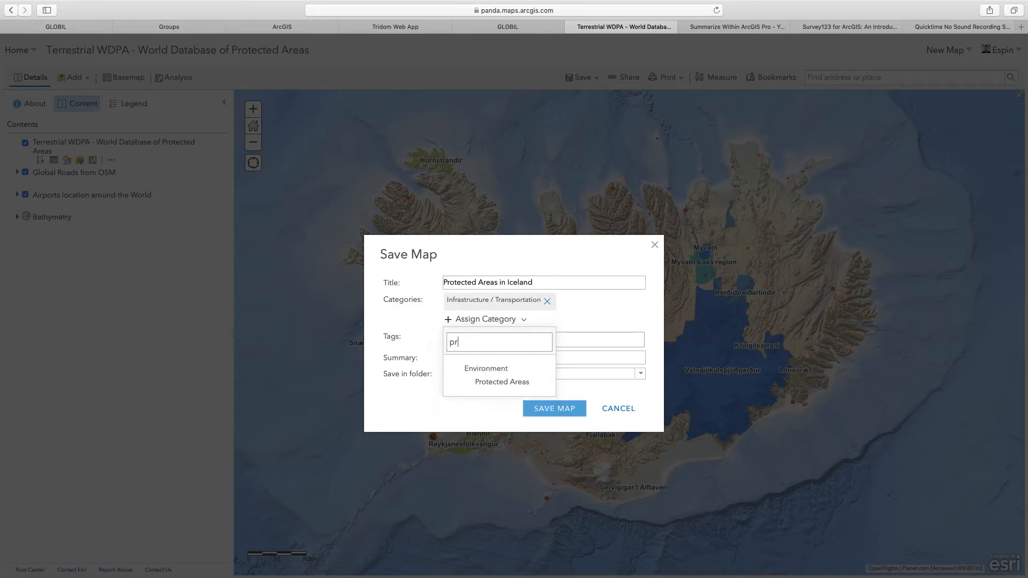
click(499, 382)
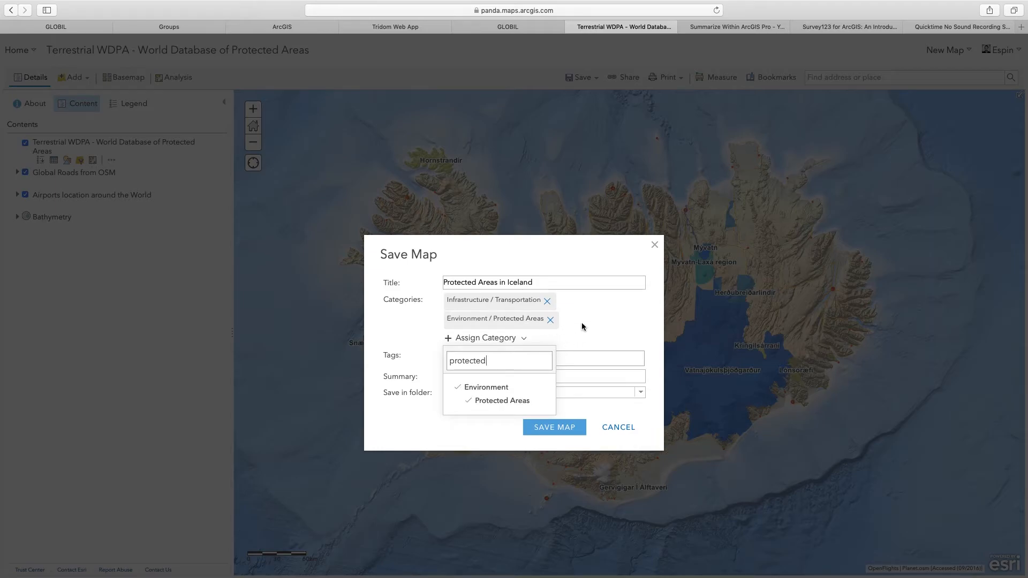
click(613, 324)
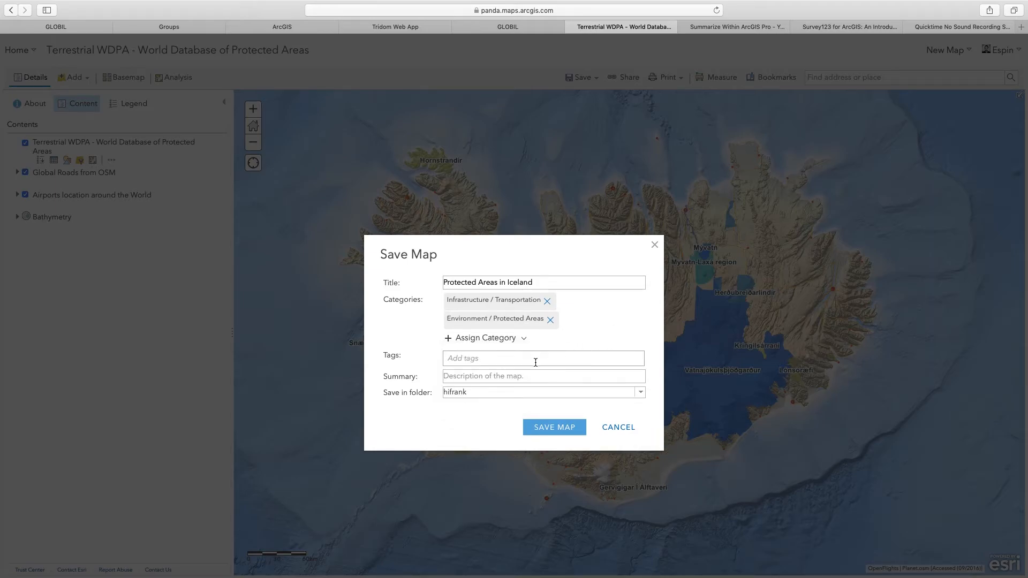
Step: Add the tags Airports, Roads and Protected areas to the map being saved
text(Air)
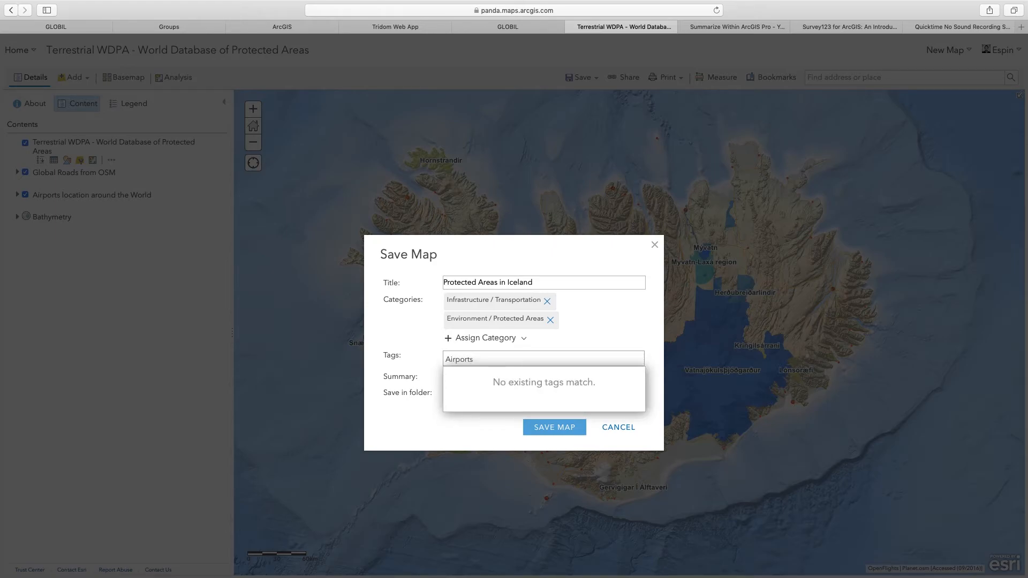
text(ports)
key(Return)
text(Roads)
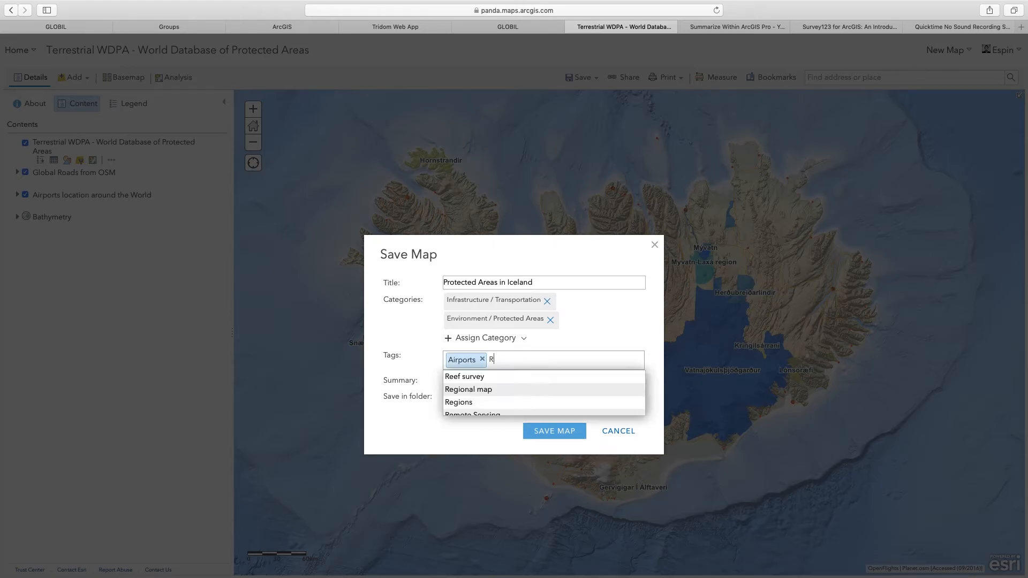
key(Return)
text(Protected a)
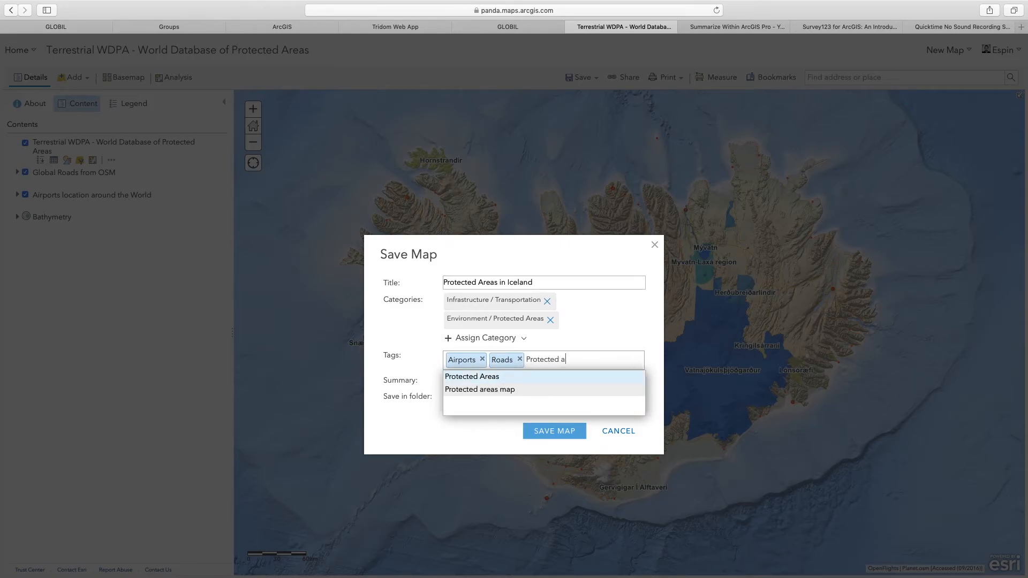
text(reas)
key(Return)
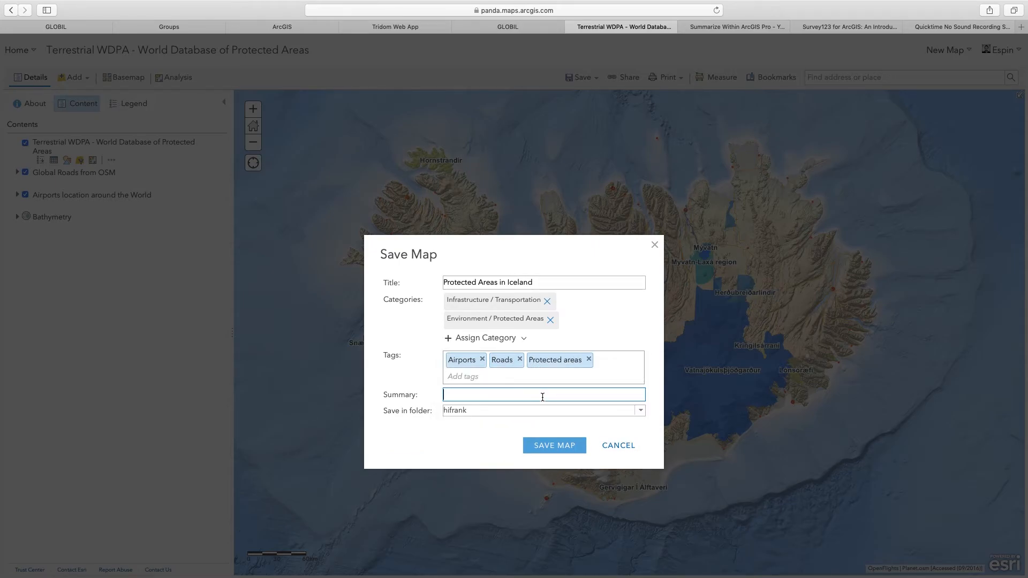
Step: Enter "Protected Areas in Iceland" as the map's summary and save the map in the hifrank folder
text(Protected Areas in Icelanbd)
click(516, 405)
click(561, 449)
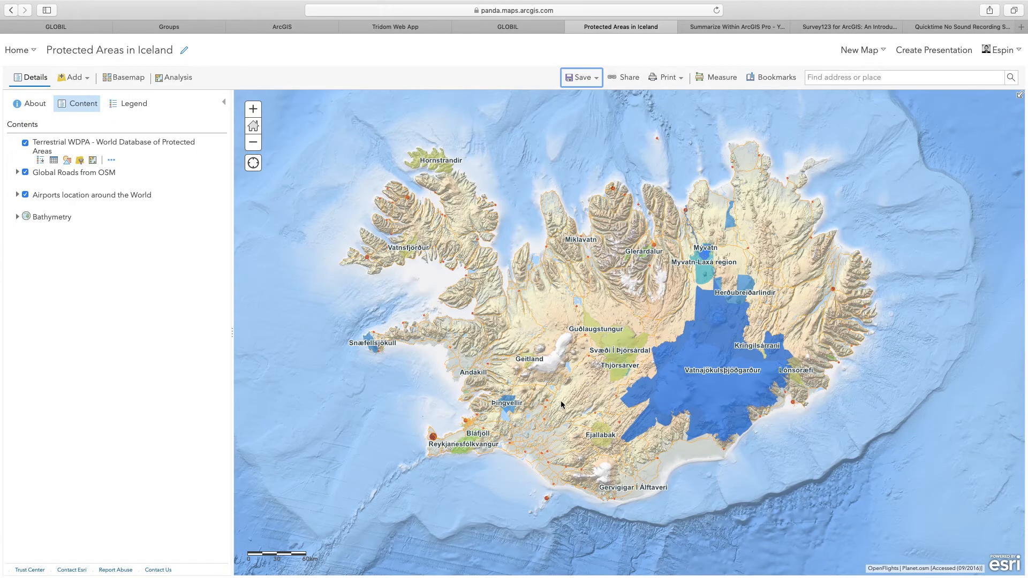
Step: Share the Protected Areas in Iceland map with Everyone (public) and close the sharing settings
click(625, 78)
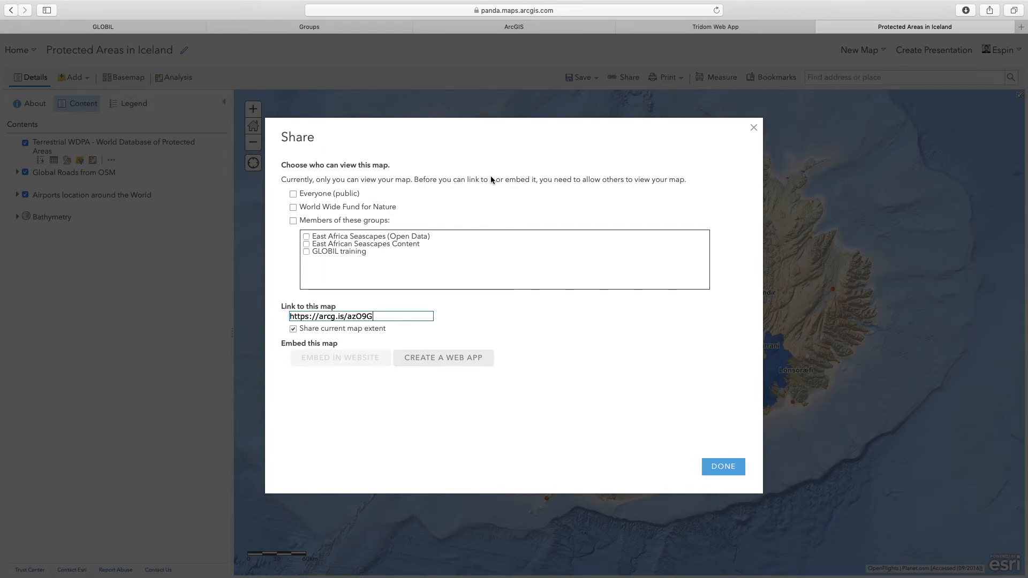
click(293, 195)
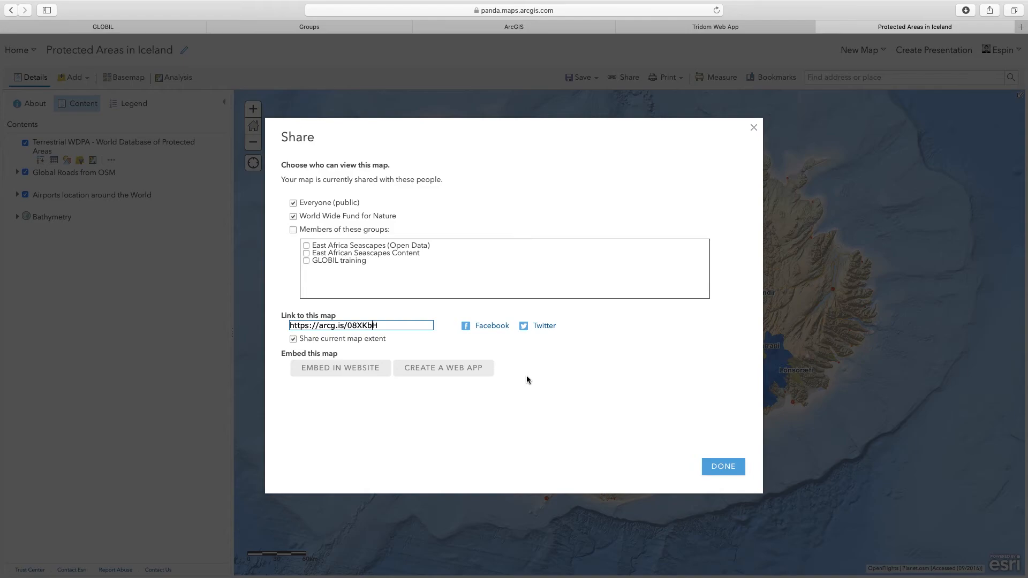
click(721, 464)
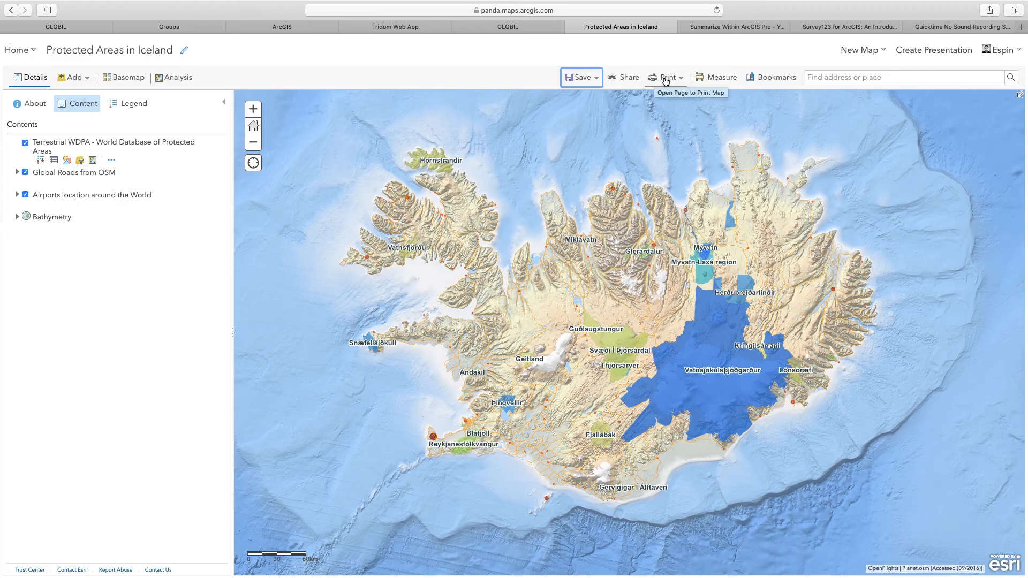
Step: Create a printable version of the map with its legend and look over the page
click(666, 79)
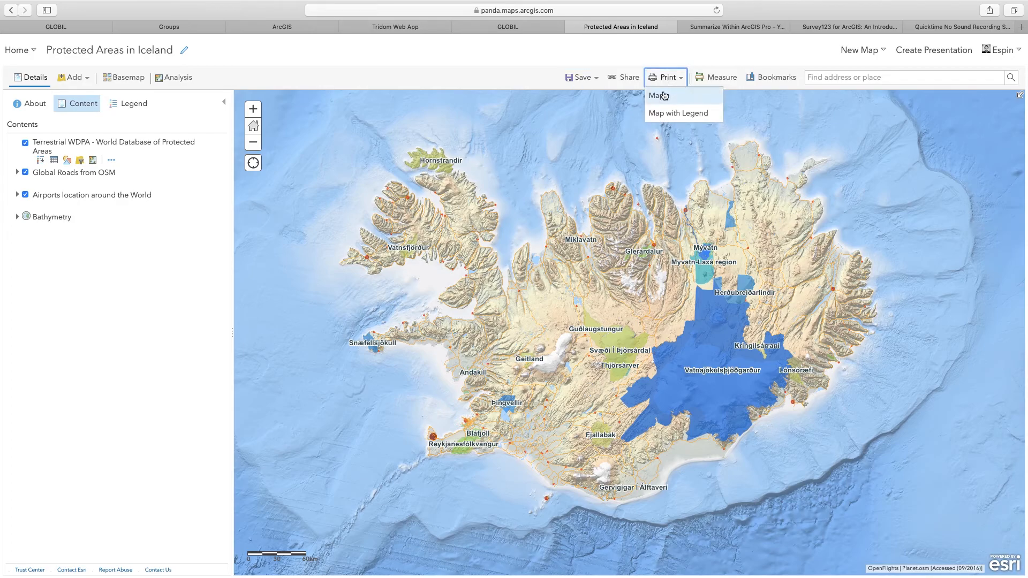
click(681, 112)
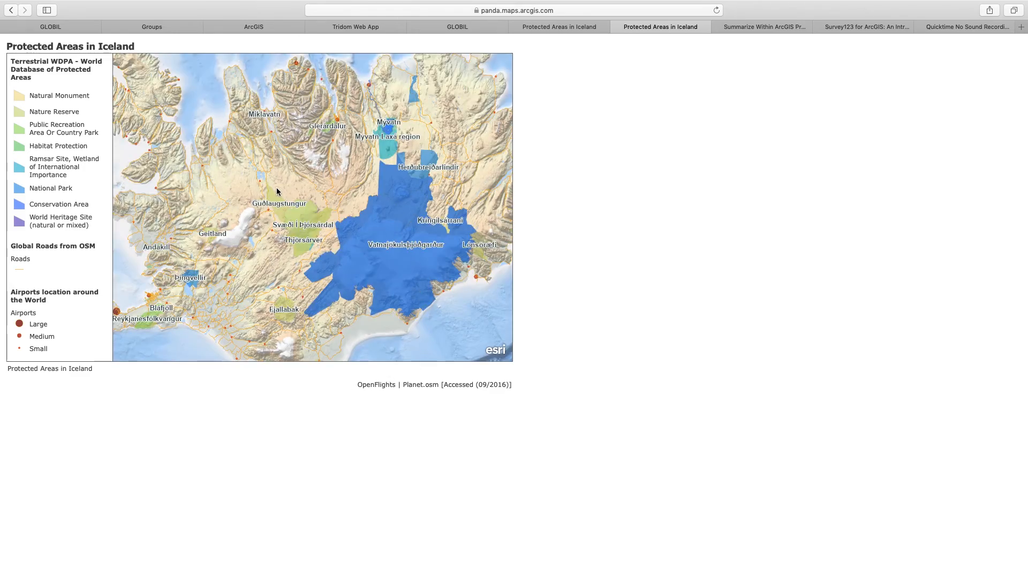
scroll(281, 191, down, 1)
scroll(282, 191, up, 1)
Step: Return to the GLOBIL home page and open the search of all GLOBIL content
click(578, 27)
click(461, 29)
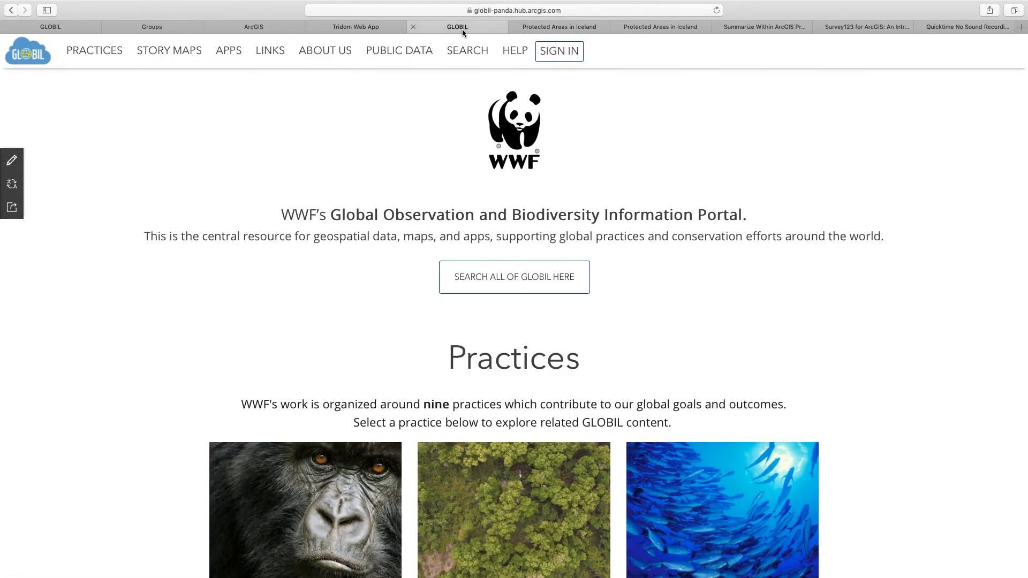
click(510, 276)
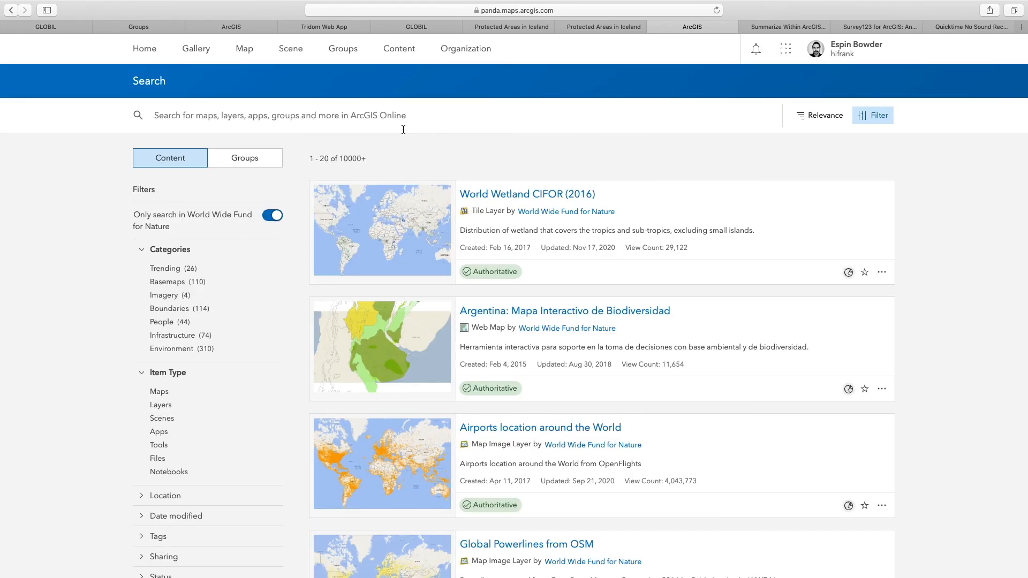
Step: Search the World Wide Fund for Nature content for "Protected areas in Iceland" and open the matching web map
click(247, 118)
text(Prot)
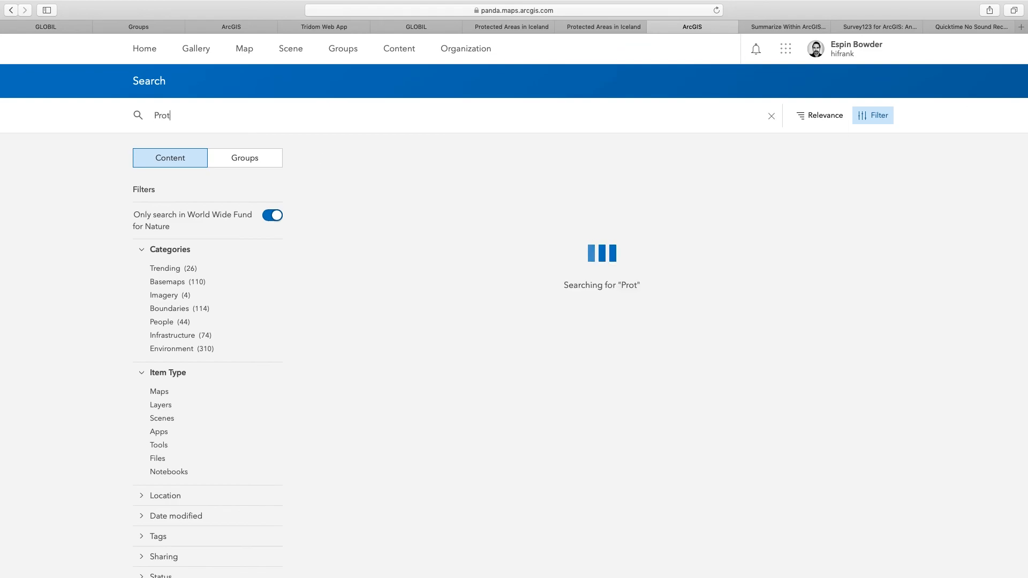
text(ected areas)
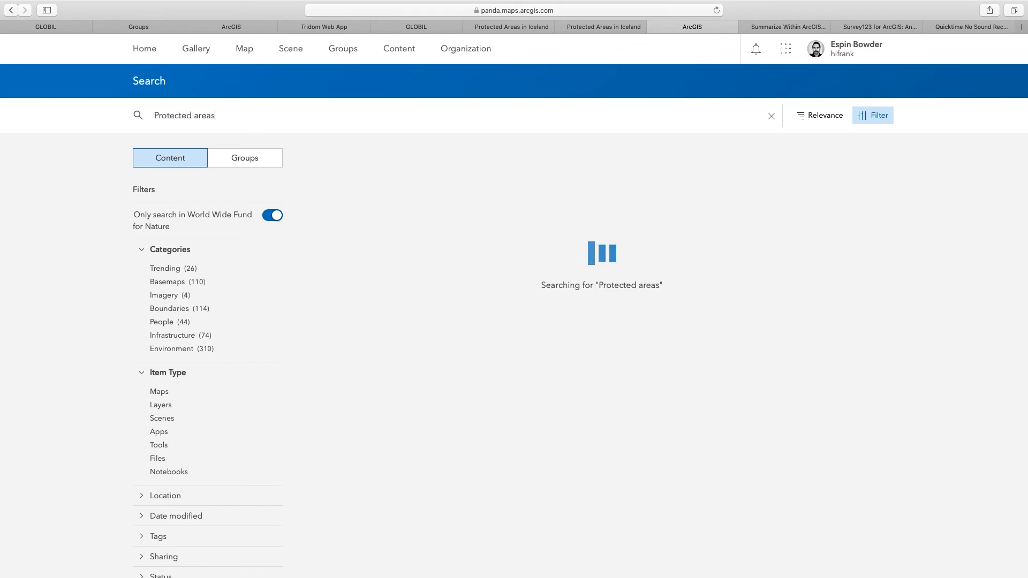
text( in Iceland)
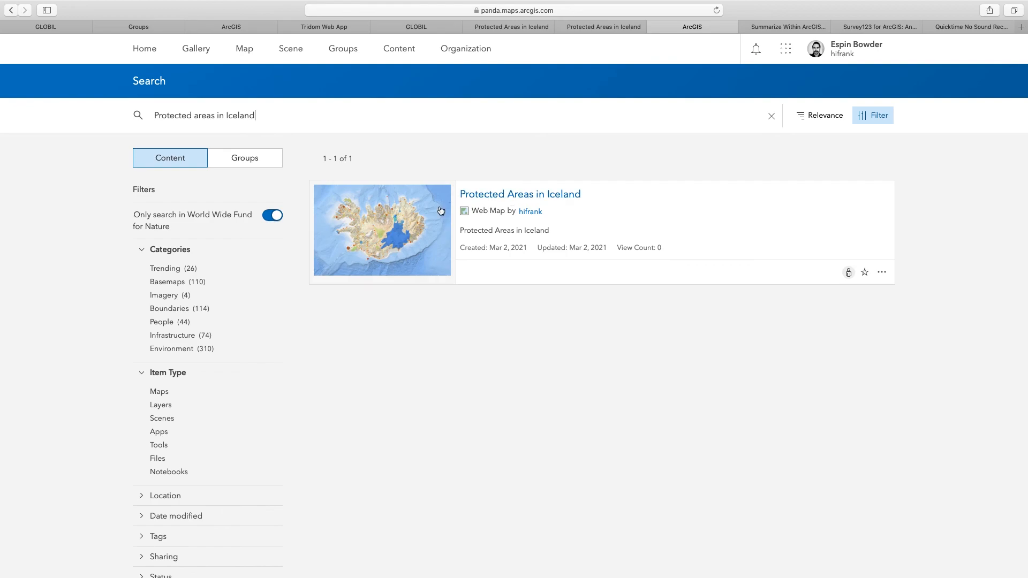
click(420, 222)
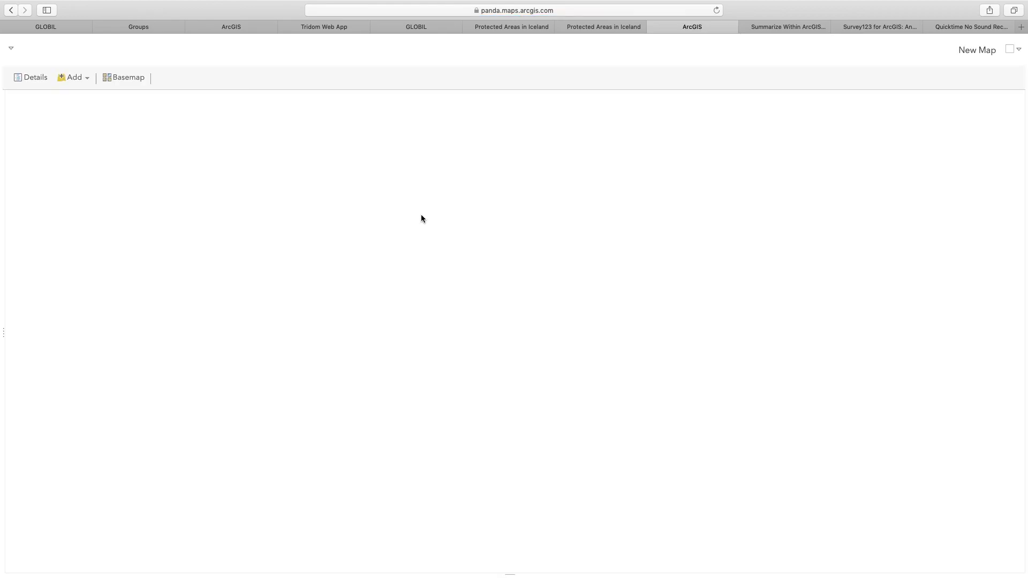